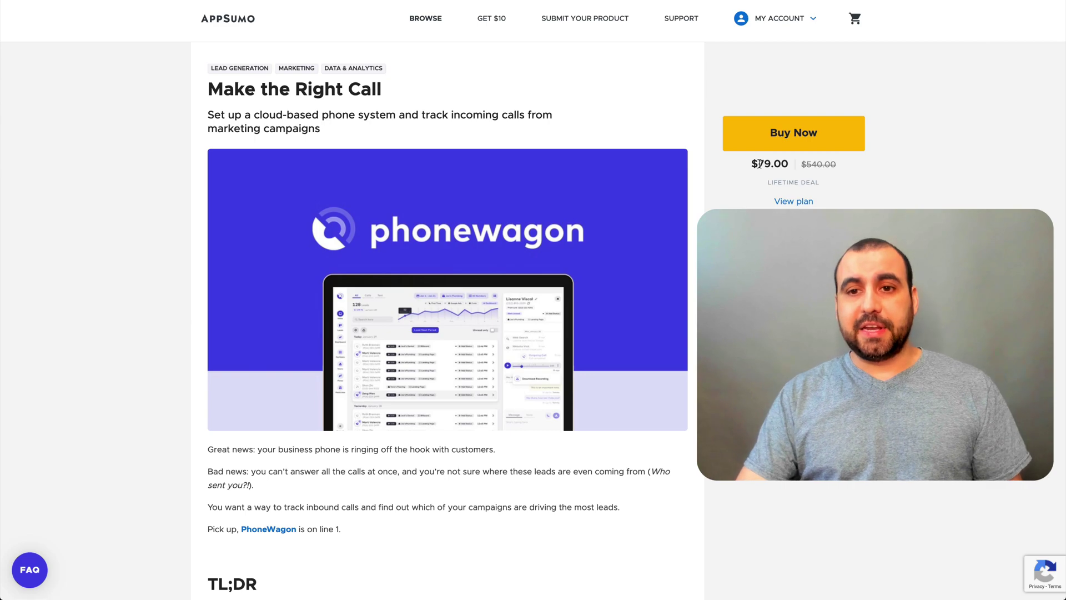
Skim the PhoneWagon deal description and customer reviews on the AppSumo page
{"action": "scroll", "coordinate": [448, 300], "scroll_direction": "down", "scroll_amount": 10}
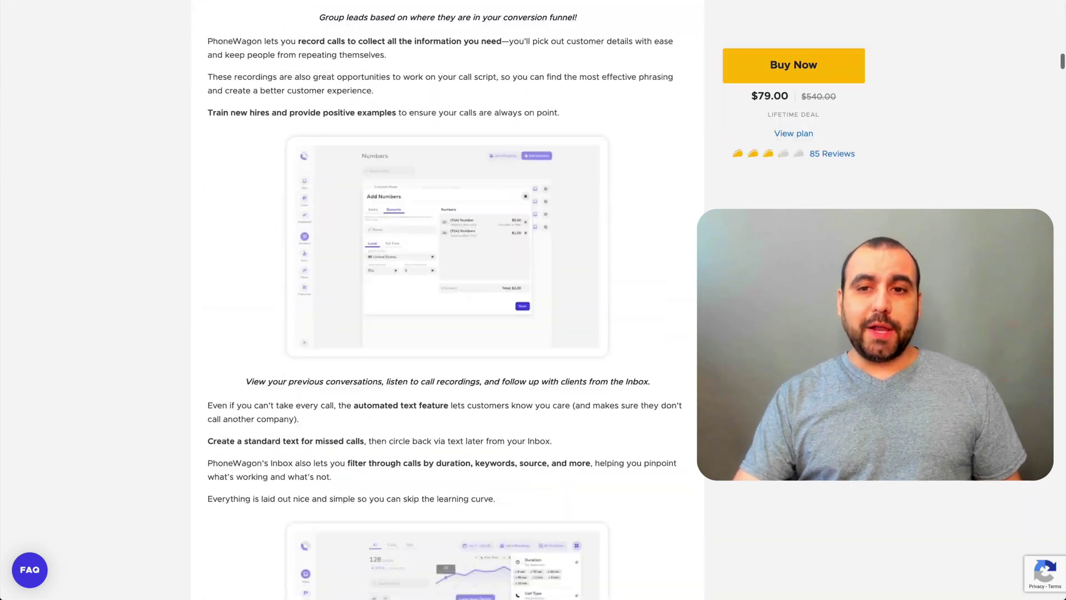
{"action": "scroll", "coordinate": [448, 300], "scroll_direction": "down", "scroll_amount": 20}
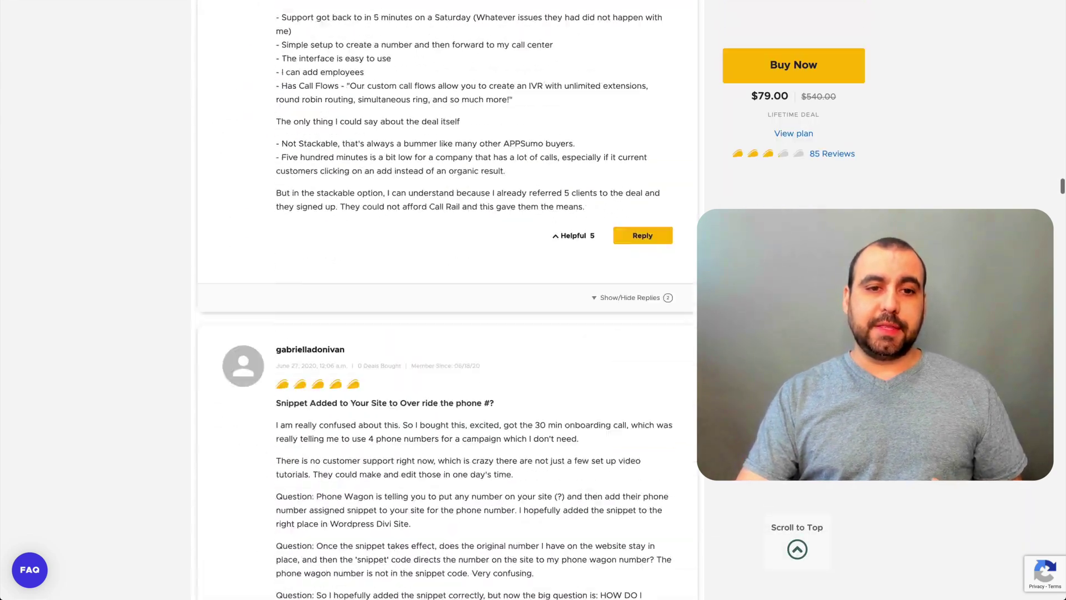
{"action": "scroll", "coordinate": [448, 300], "scroll_direction": "down", "scroll_amount": 15}
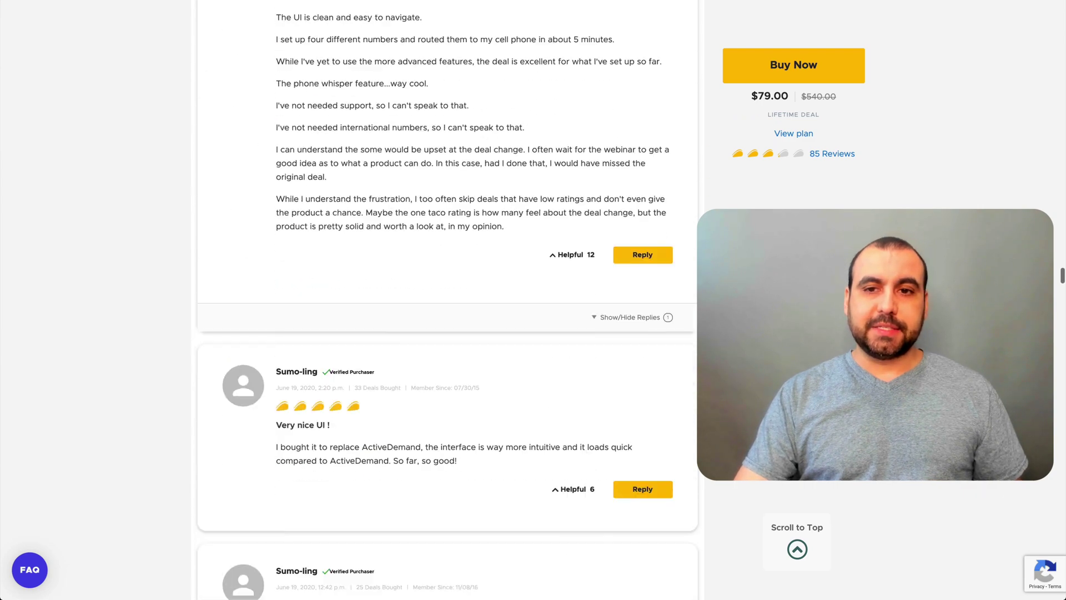
View the Single plan's details, highlighting the monthly minutes and the countries covered by local phone numbers
{"action": "left_click", "coordinate": [794, 133]}
{"action": "scroll", "coordinate": [809, 139], "scroll_direction": "down", "scroll_amount": 5}
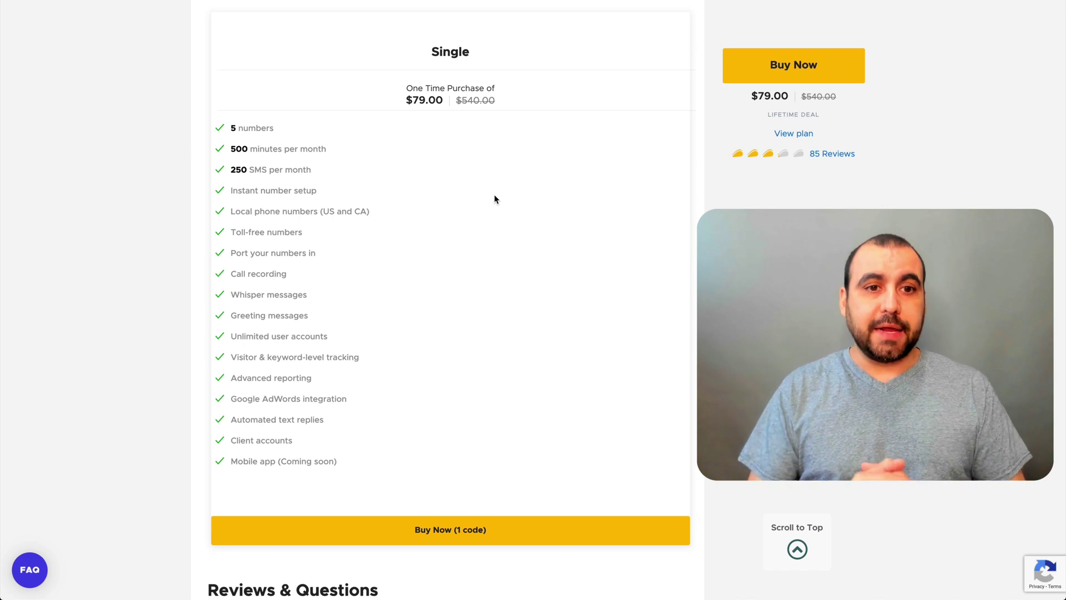
{"action": "left_click_drag", "start_coordinate": [226, 149], "coordinate": [309, 148]}
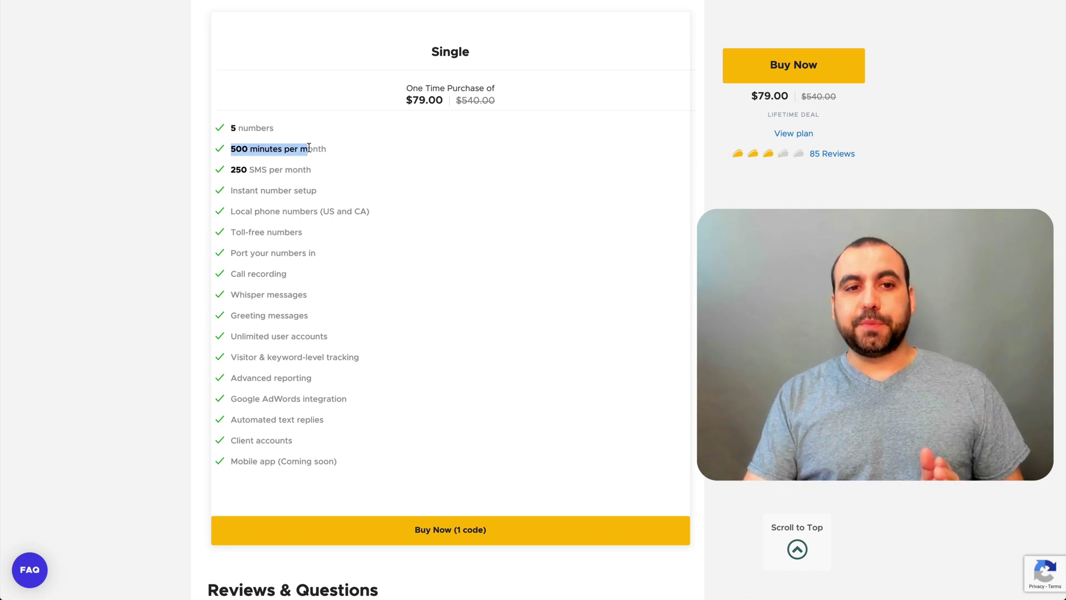
{"action": "left_click", "coordinate": [309, 148]}
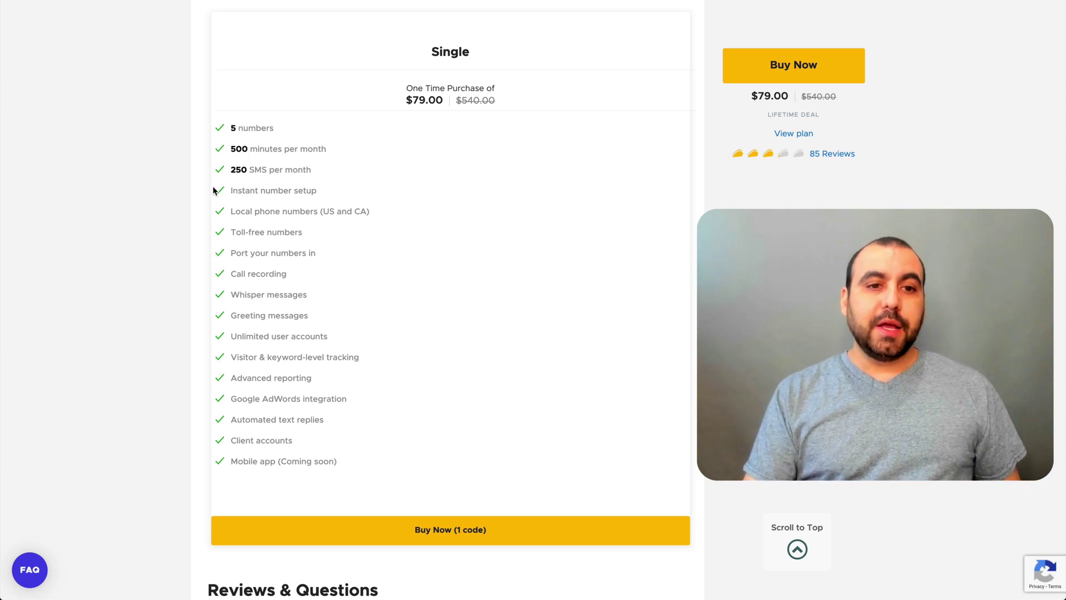
{"action": "left_click_drag", "start_coordinate": [320, 214], "coordinate": [372, 214]}
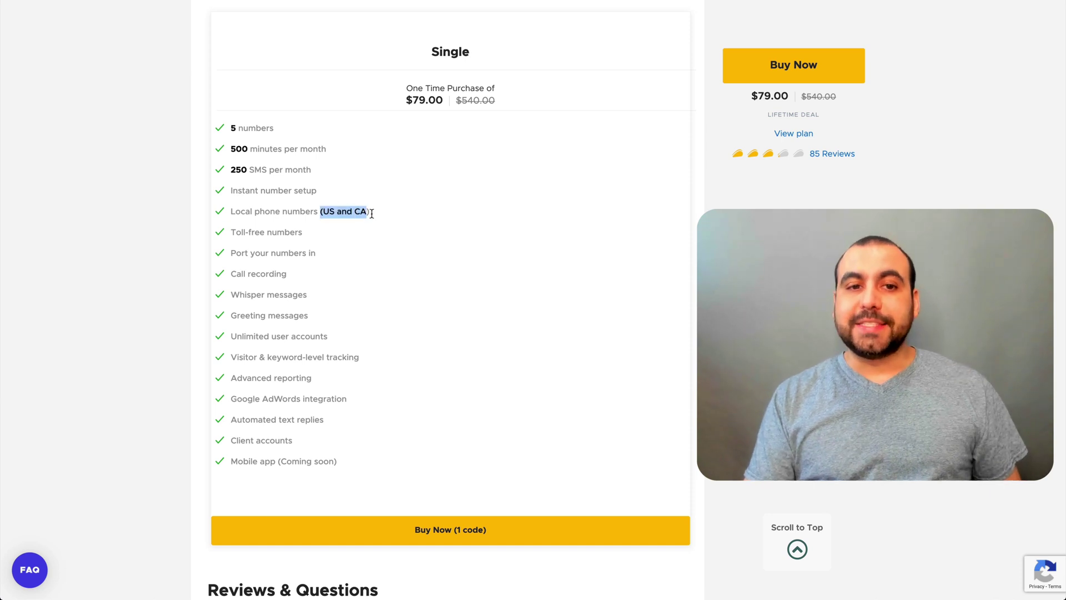
{"action": "left_click", "coordinate": [352, 209]}
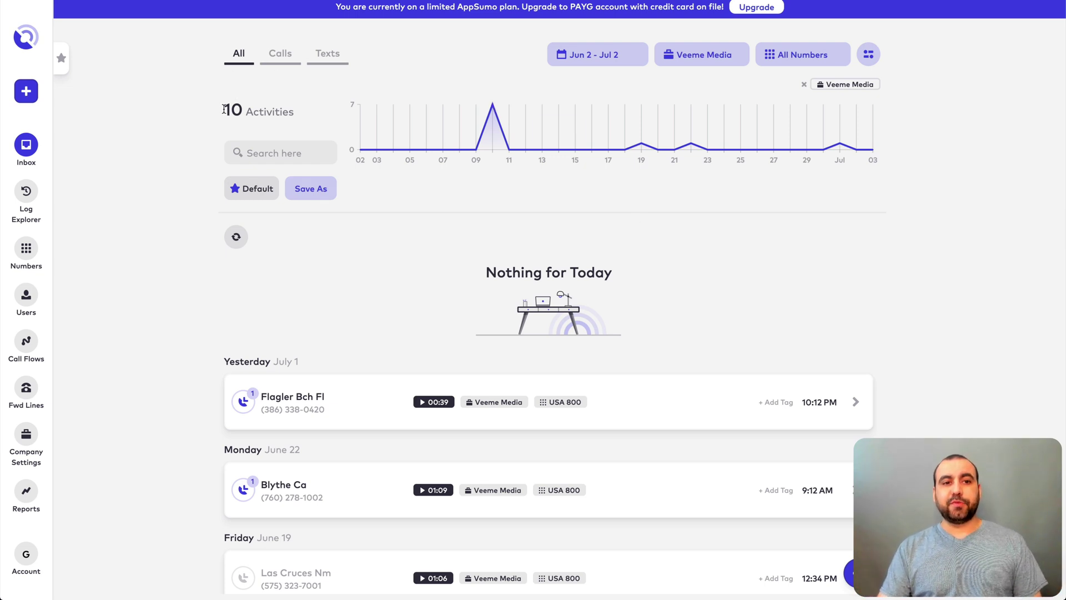
Switch to the PhoneWagon inbox and examine its activity total, company filter and additional call filters
{"action": "left_click_drag", "start_coordinate": [223, 110], "coordinate": [273, 125]}
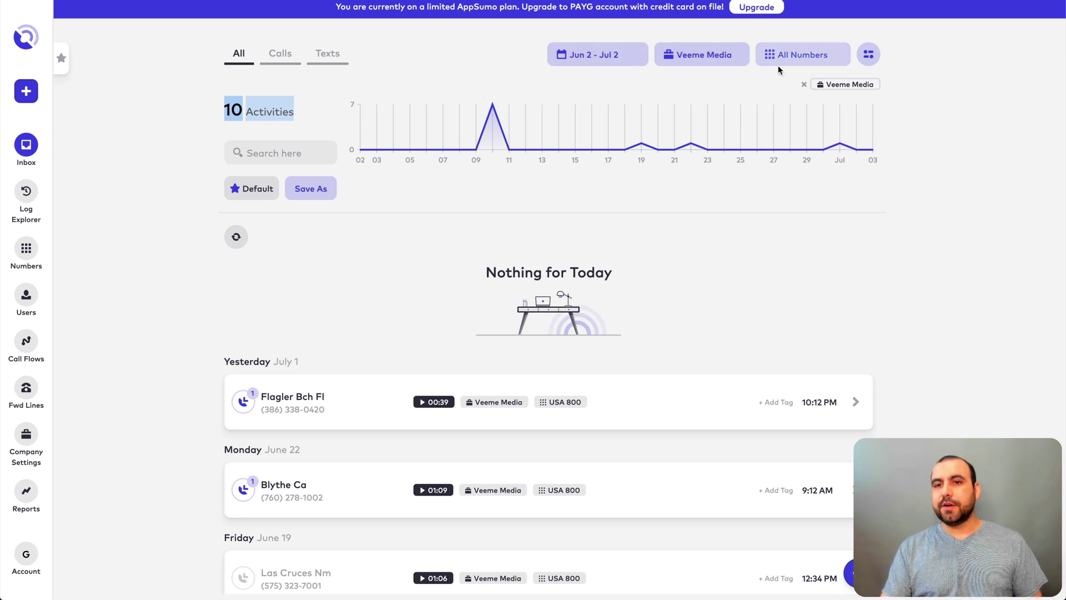
{"action": "left_click", "coordinate": [728, 58]}
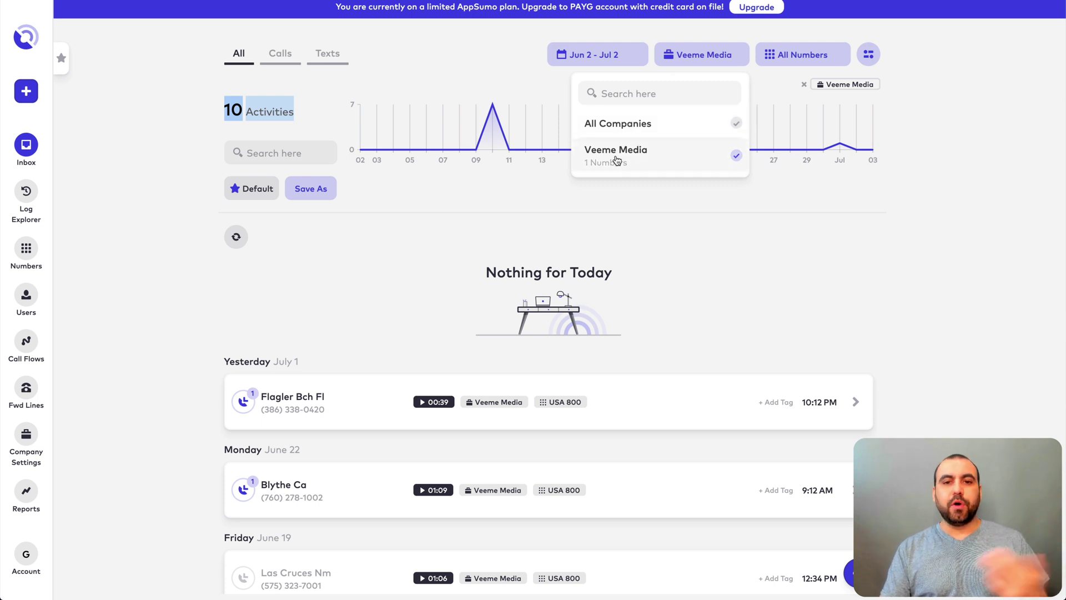
{"action": "left_click", "coordinate": [943, 113]}
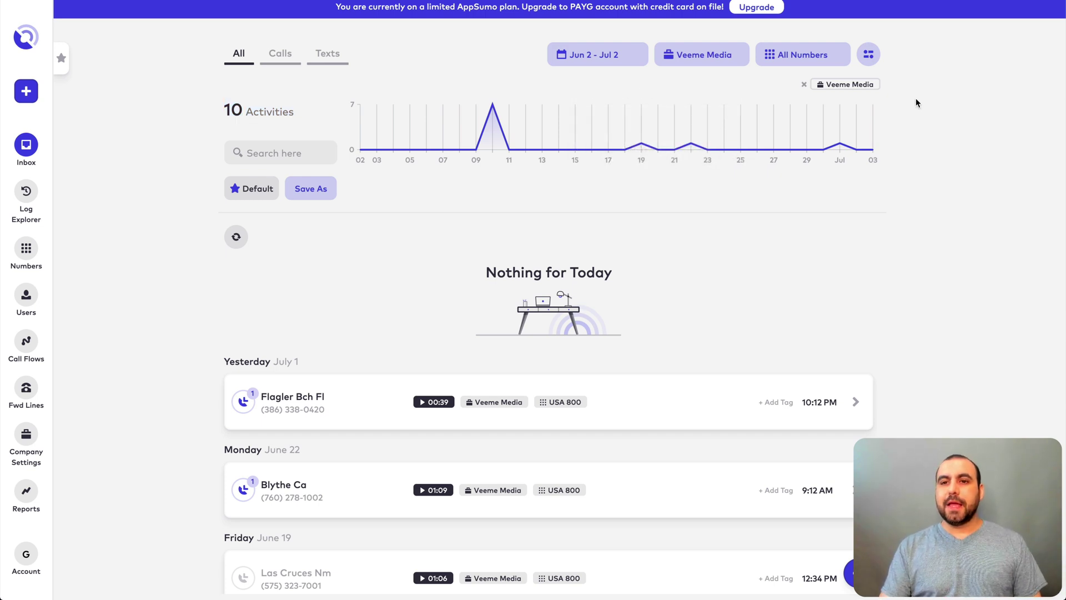
{"action": "left_click", "coordinate": [868, 53]}
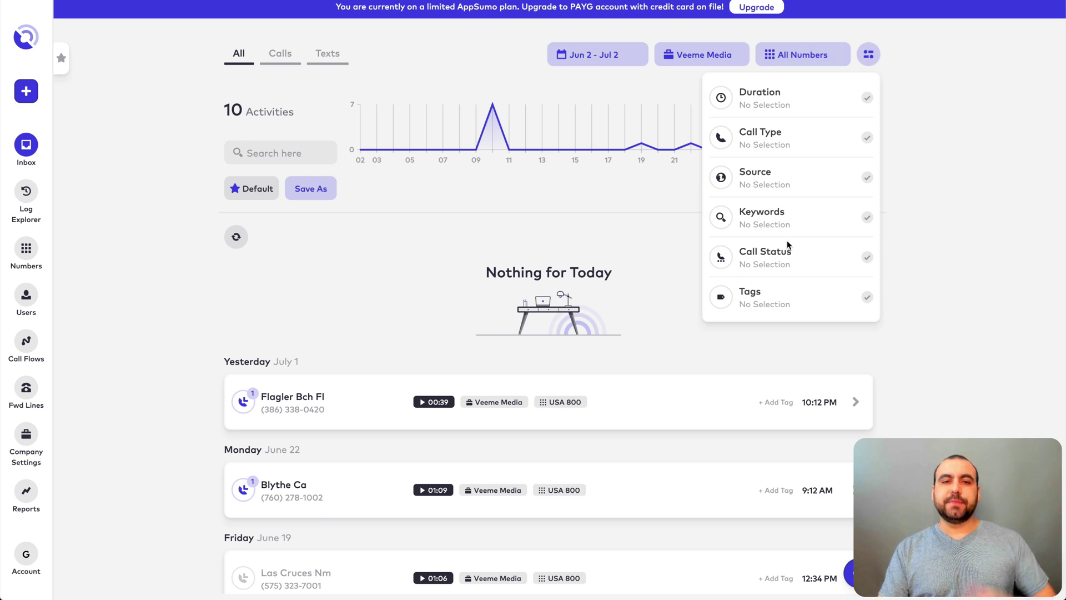
{"action": "left_click", "coordinate": [965, 238]}
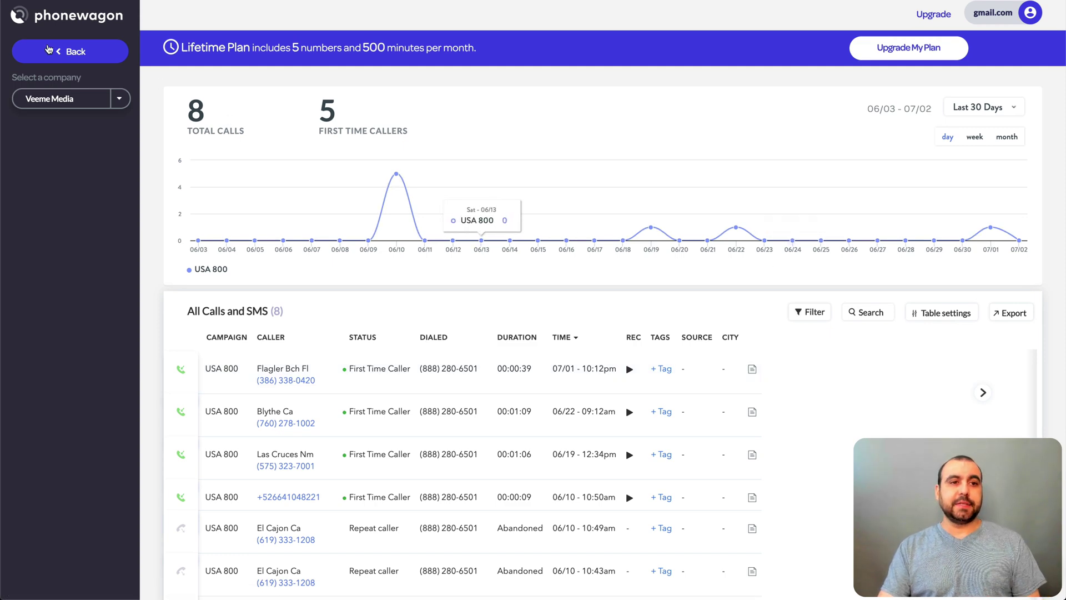
Leave the call log, open the Numbers section and start adding a static number with United States as the country
{"action": "left_click", "coordinate": [72, 52]}
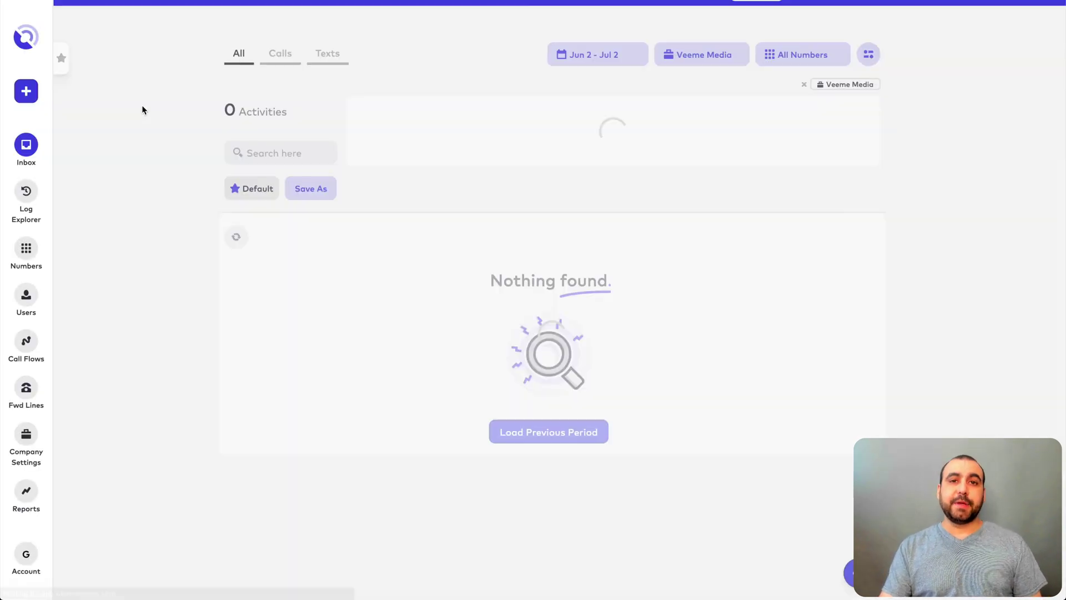
{"action": "left_click", "coordinate": [26, 249]}
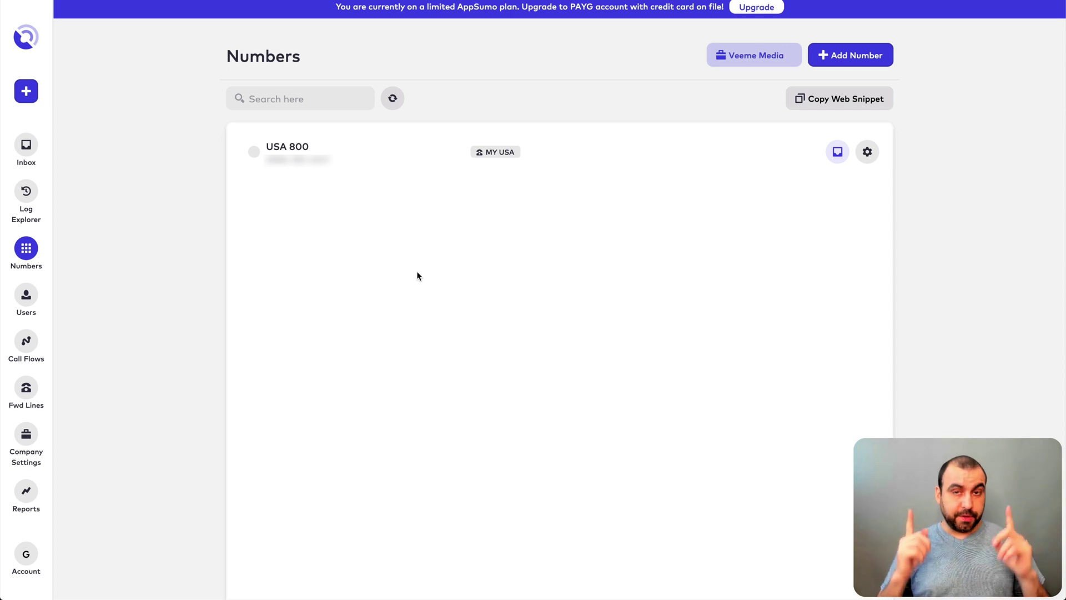
{"action": "left_click", "coordinate": [839, 58]}
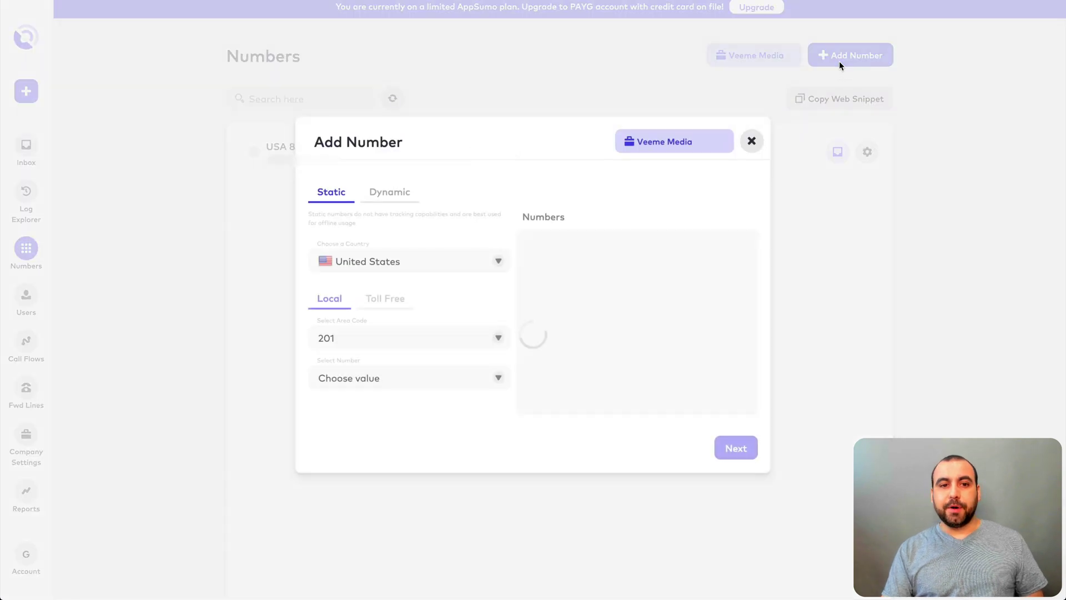
{"action": "left_click", "coordinate": [454, 265]}
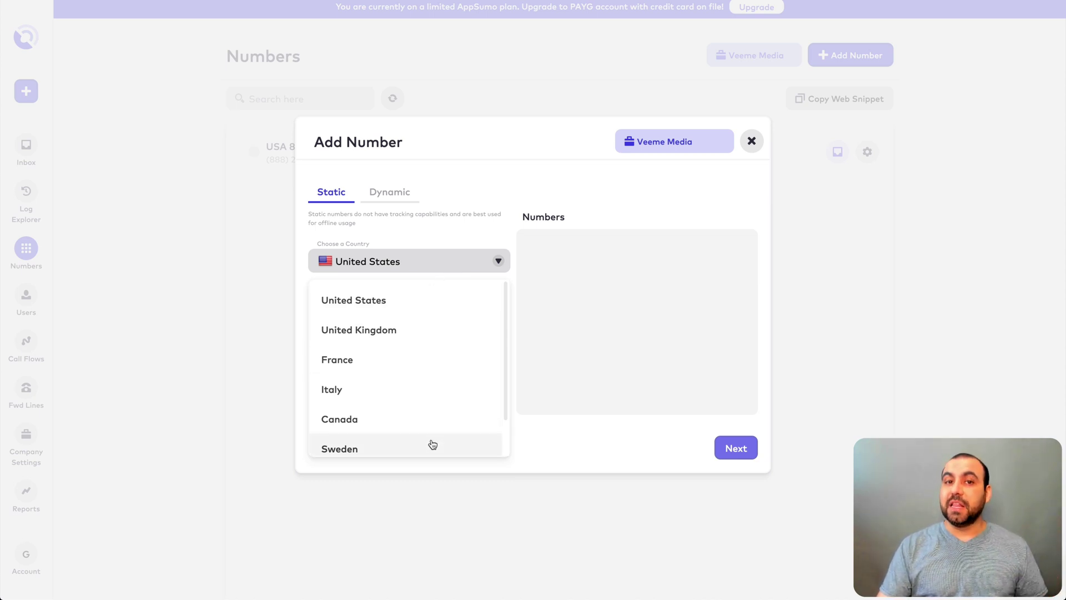
{"action": "left_click", "coordinate": [394, 302]}
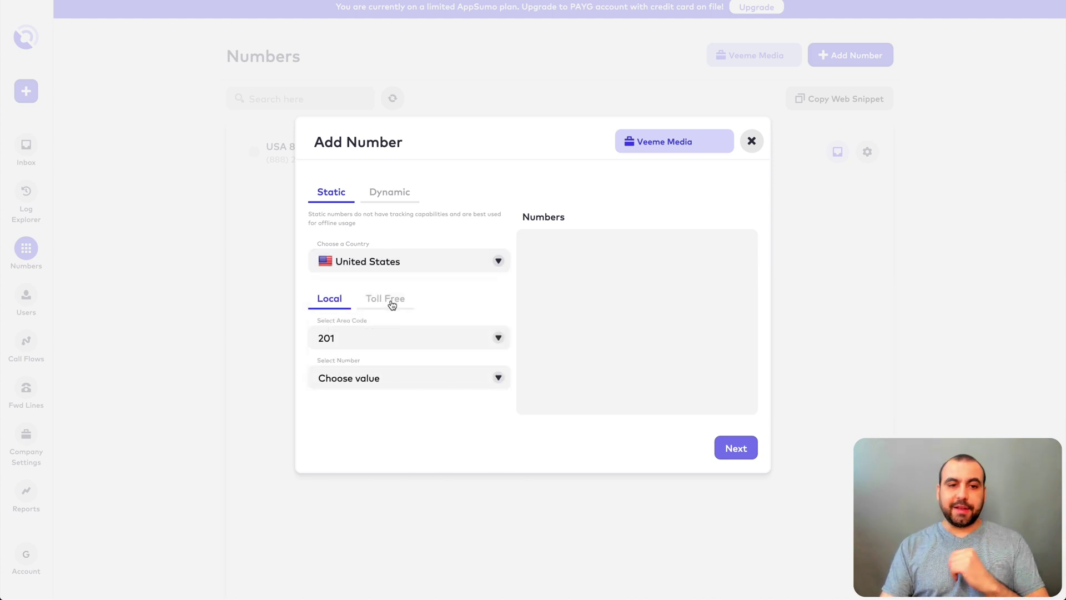
Set the area code to 707 and pick one of the available local United States numbers
{"action": "left_click", "coordinate": [404, 339]}
{"action": "scroll", "coordinate": [406, 405], "scroll_direction": "down", "scroll_amount": 20}
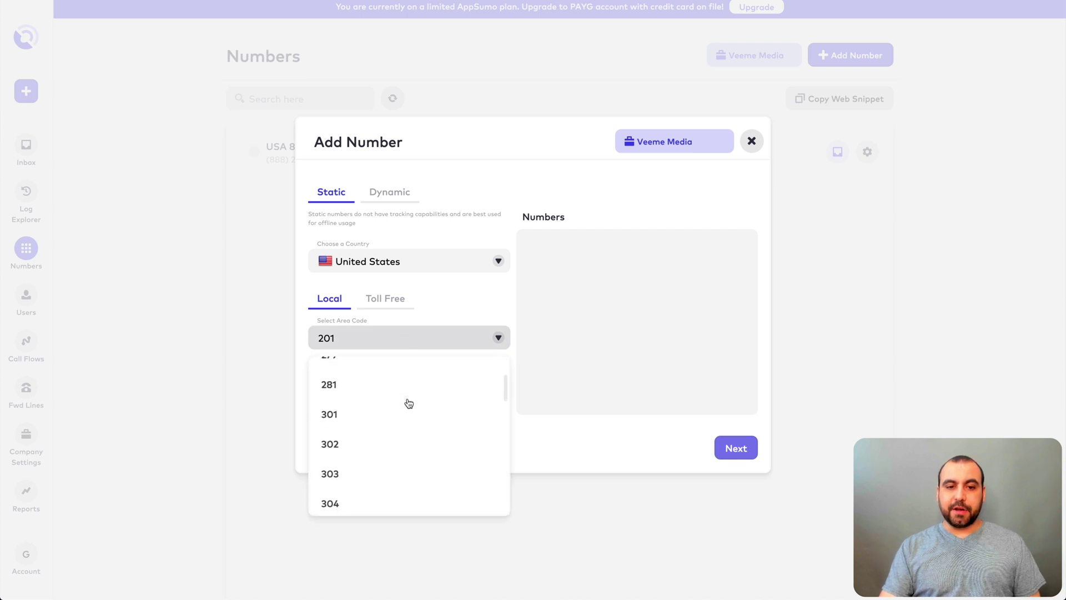
{"action": "scroll", "coordinate": [408, 403], "scroll_direction": "down", "scroll_amount": 10}
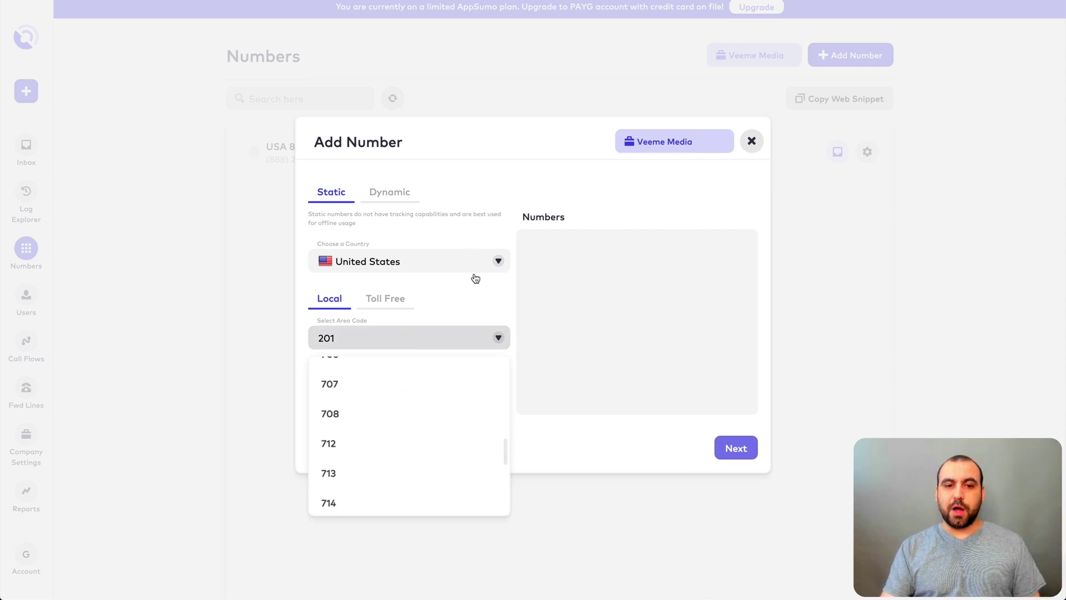
{"action": "left_click", "coordinate": [439, 340]}
{"action": "left_click", "coordinate": [397, 341]}
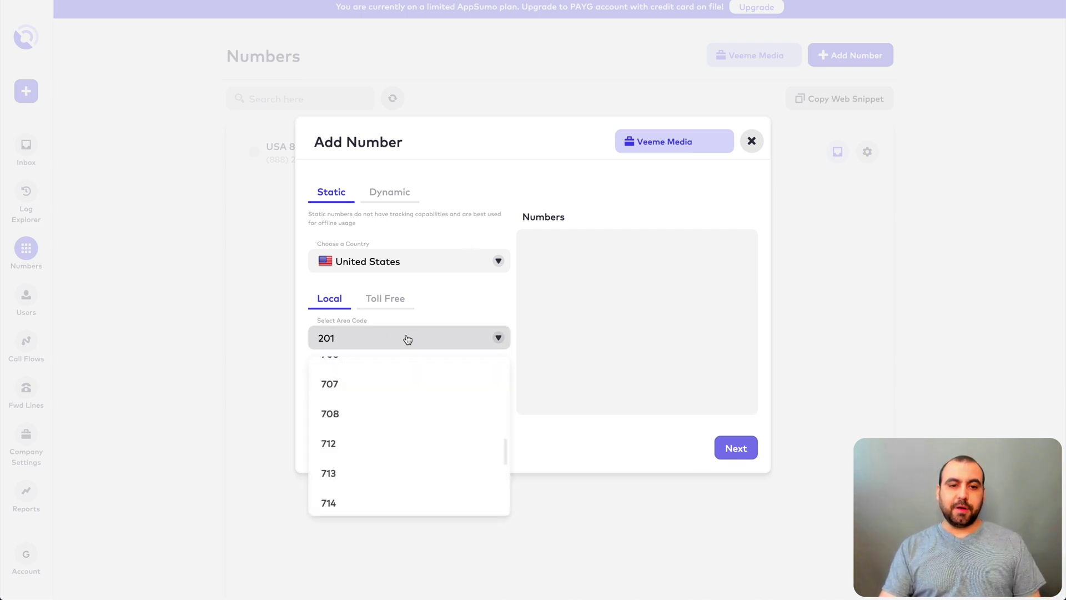
{"action": "left_click", "coordinate": [404, 388]}
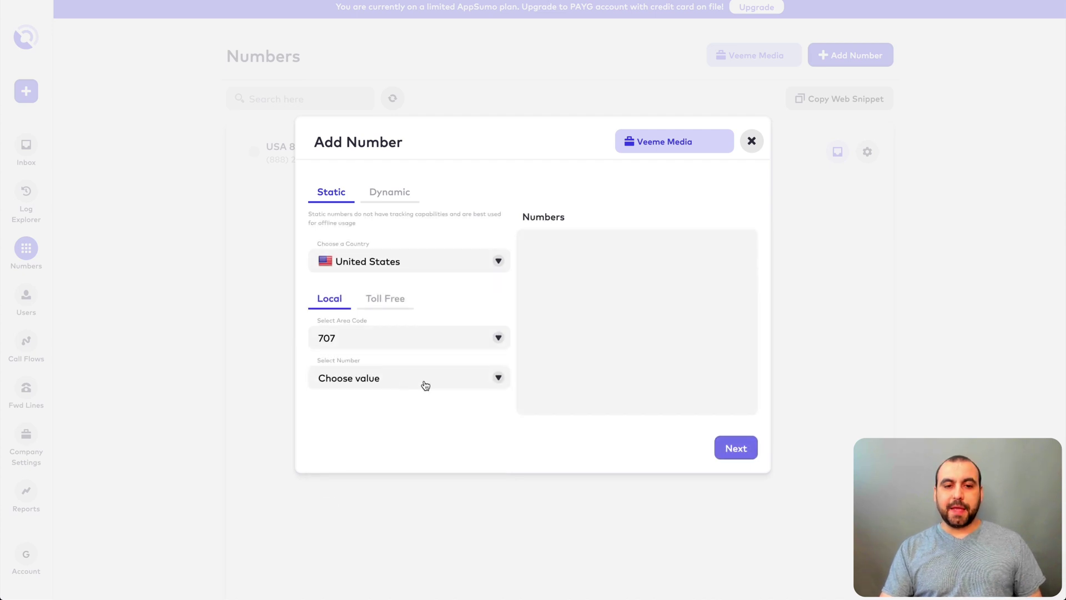
{"action": "left_click", "coordinate": [423, 383]}
{"action": "scroll", "coordinate": [422, 438], "scroll_direction": "down", "scroll_amount": 3}
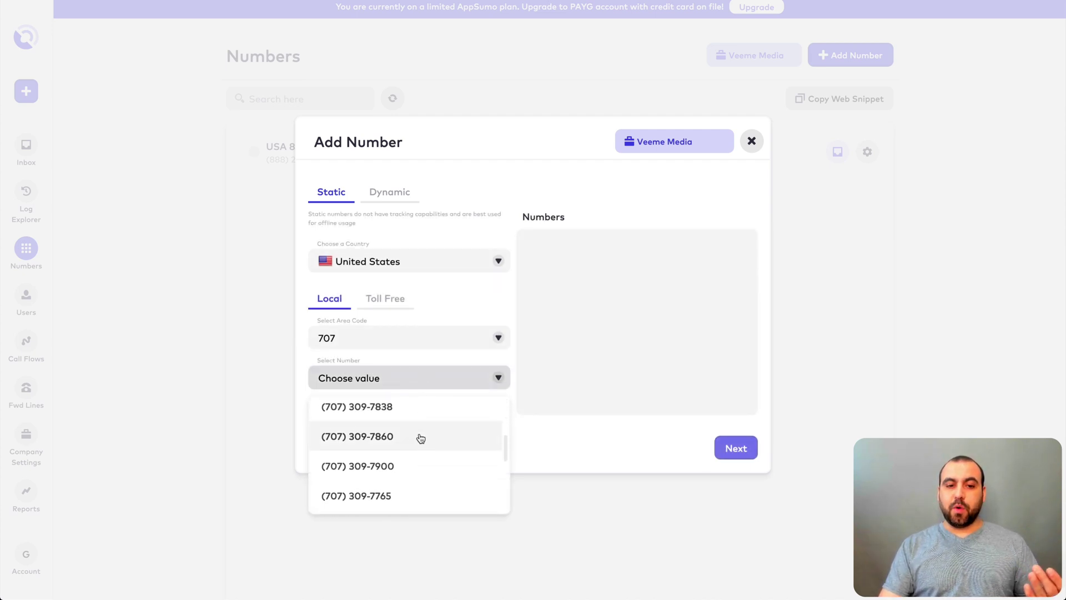
{"action": "left_click", "coordinate": [419, 436]}
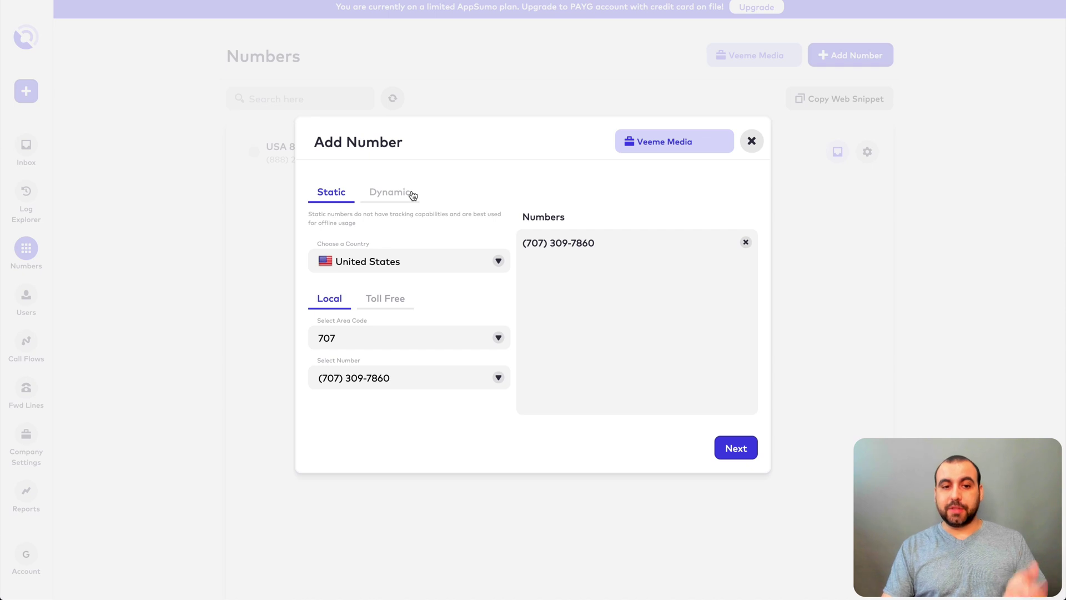
Change the country to France and pick one of the available local numbers
{"action": "left_click", "coordinate": [459, 266]}
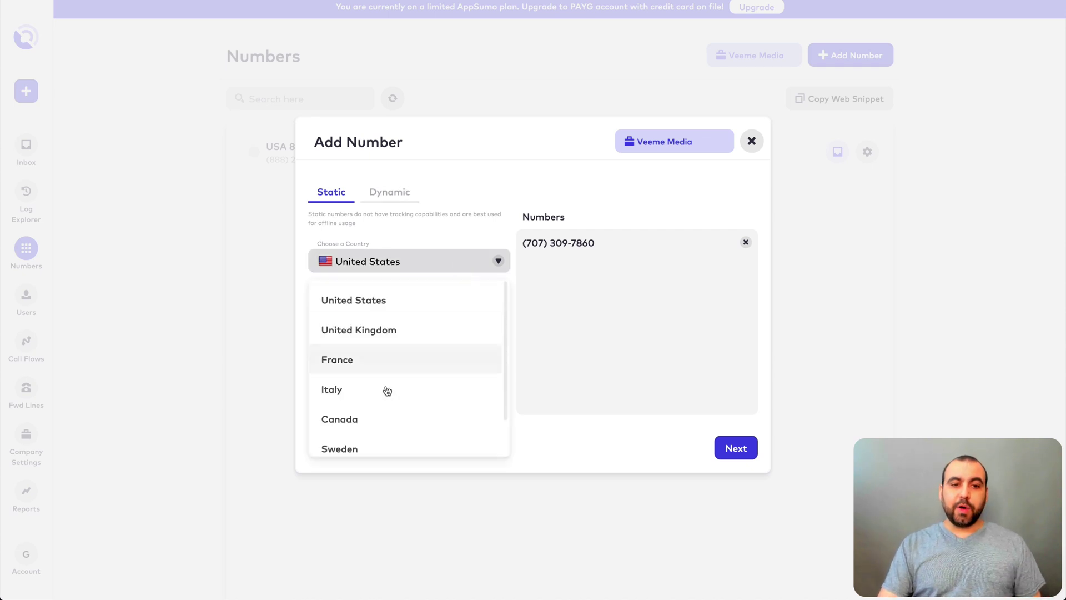
{"action": "left_click", "coordinate": [417, 372]}
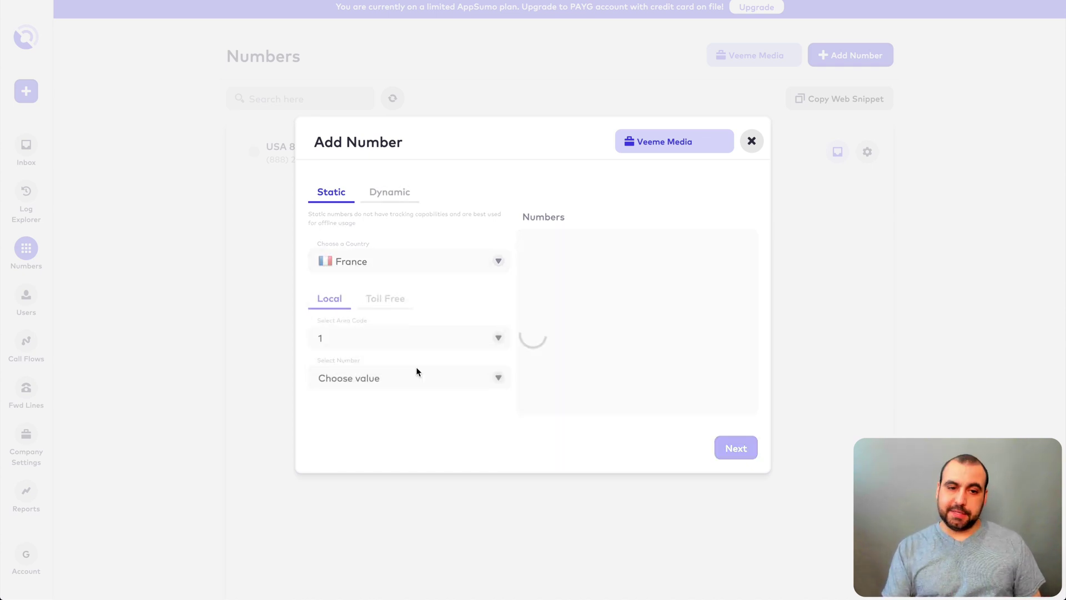
{"action": "left_click", "coordinate": [483, 377]}
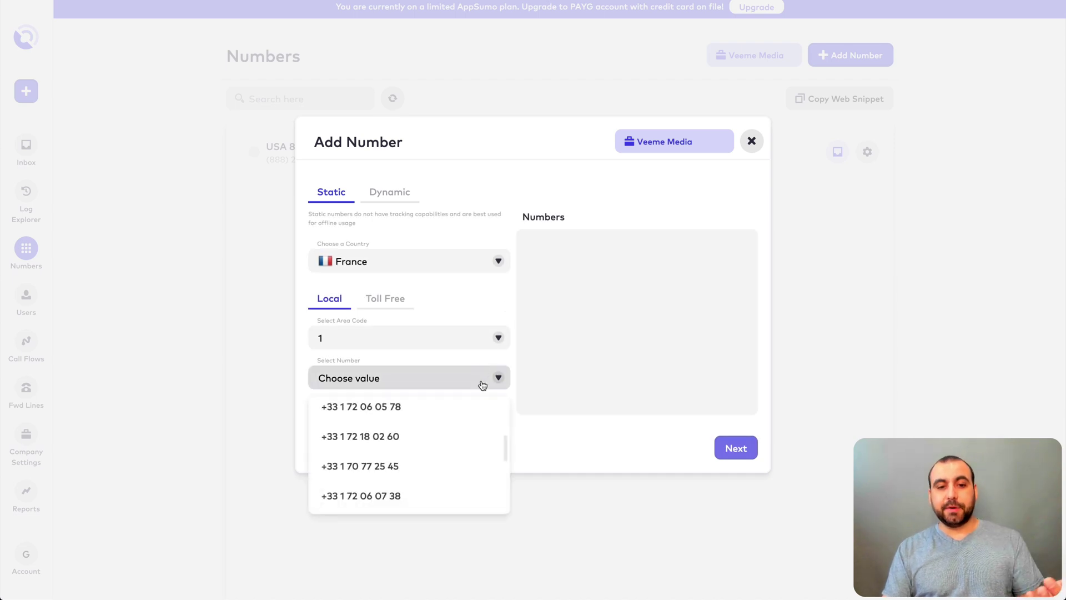
{"action": "left_click", "coordinate": [445, 439]}
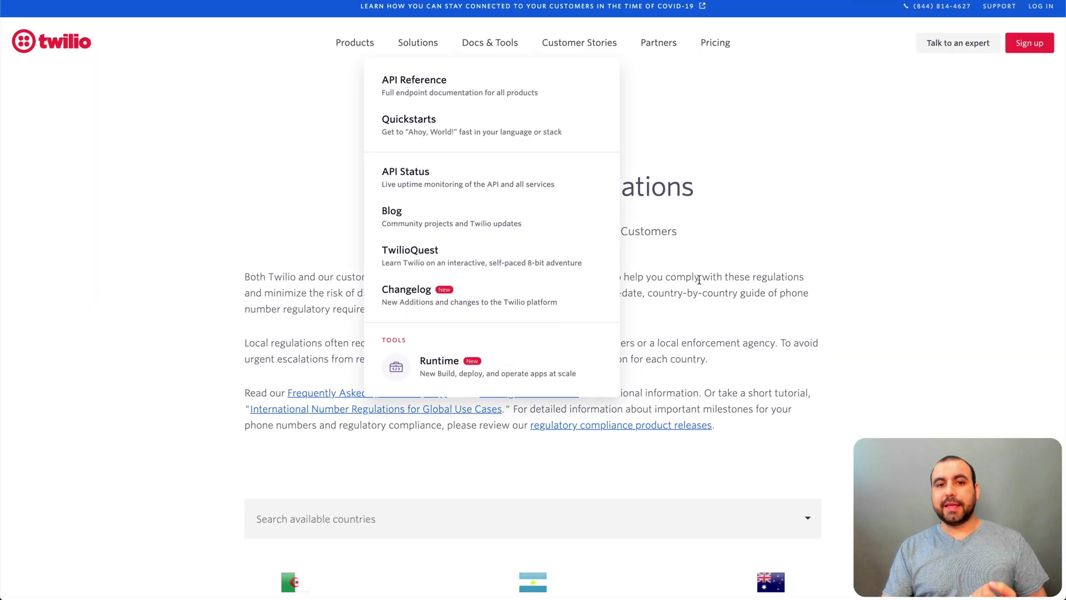
Switch to Twilio's Phone Number Regulations page and examine its heading and introduction
{"action": "right_click", "coordinate": [755, 332]}
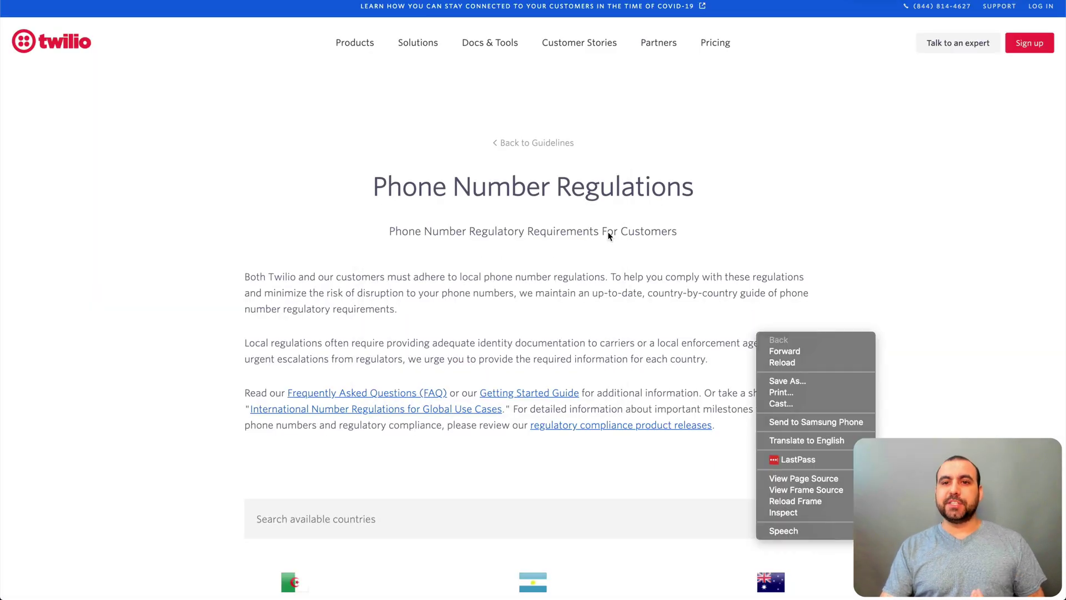
{"action": "left_click", "coordinate": [388, 187]}
{"action": "double_click", "coordinate": [672, 193]}
{"action": "left_click", "coordinate": [752, 324]}
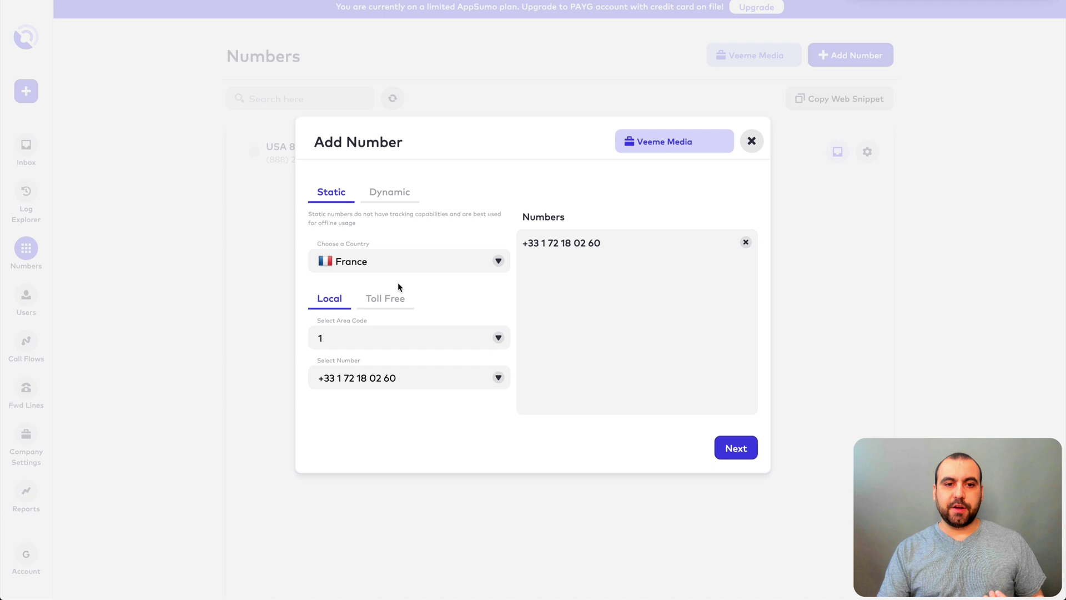
Return to PhoneWagon's Add Number dialog and go through the countries offered
{"action": "left_click", "coordinate": [403, 268]}
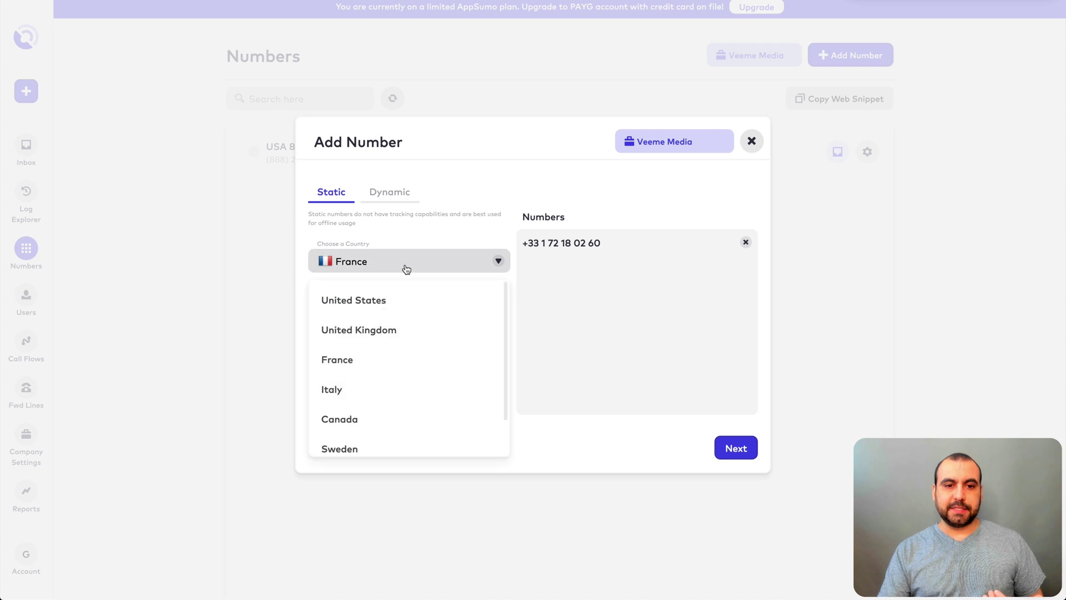
{"action": "scroll", "coordinate": [398, 377], "scroll_direction": "down", "scroll_amount": 1}
{"action": "left_click", "coordinate": [397, 402]}
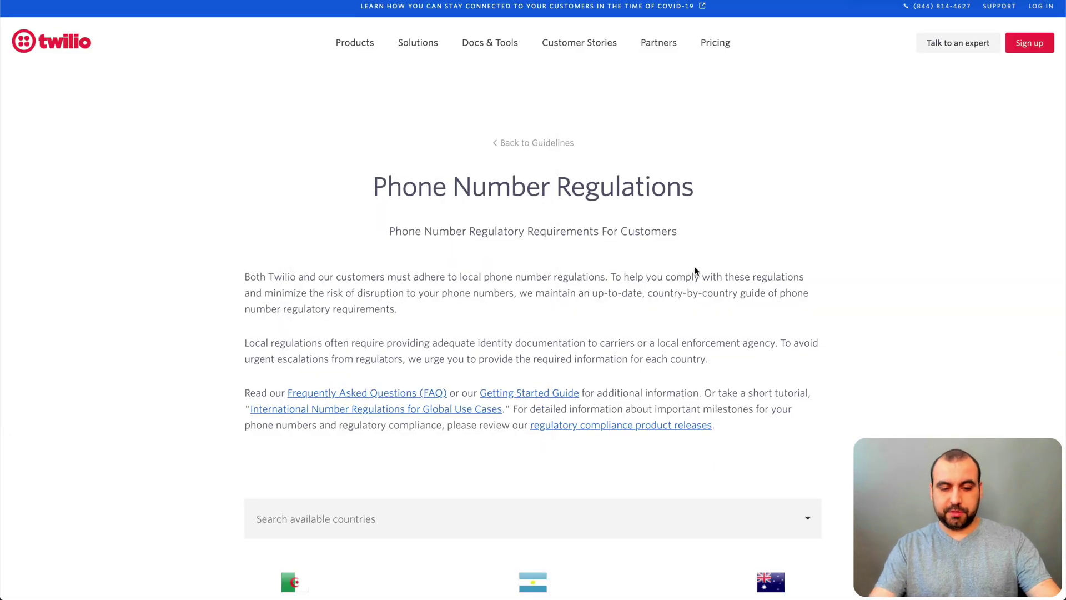
Switch to Twilio's Phone Number Regulations page, search it for "swed" and open the guidelines for Sweden
{"action": "key", "text": "ctrl+f"}
{"action": "type", "text": "swed"}
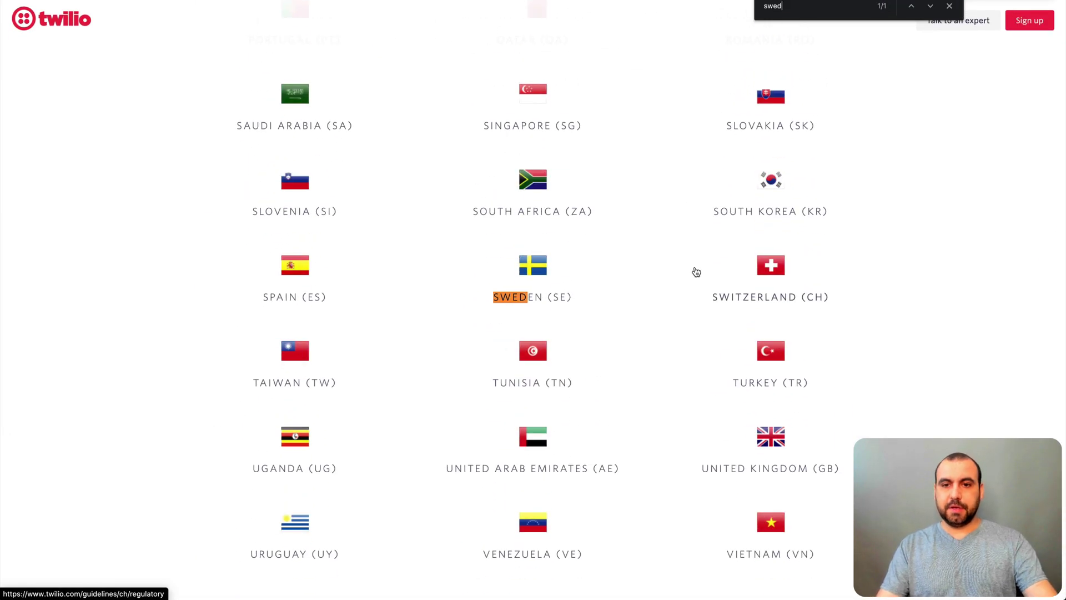
{"action": "left_click", "coordinate": [704, 272]}
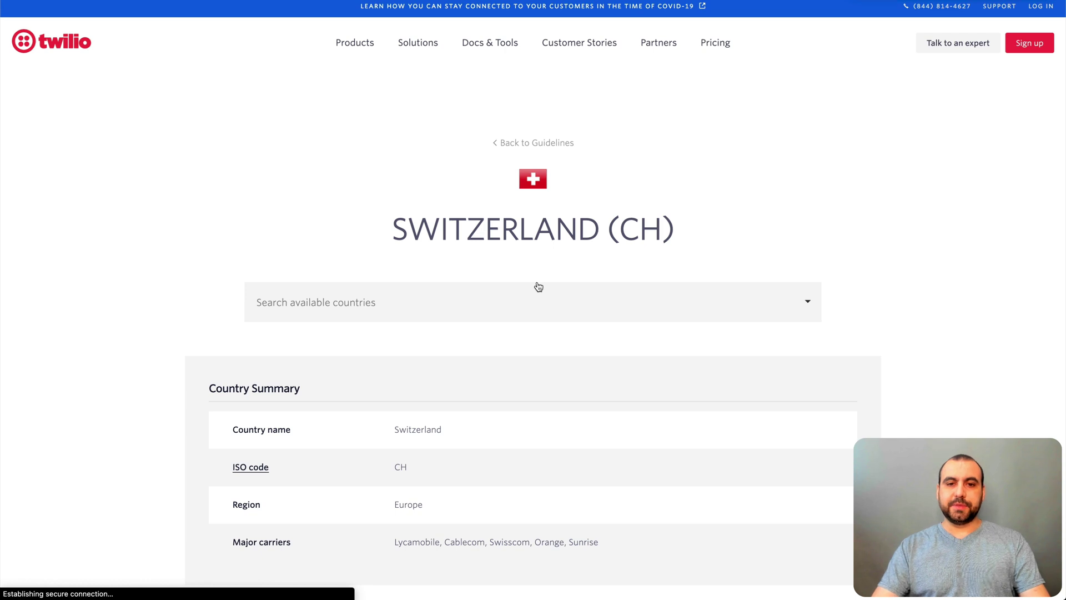
{"action": "scroll", "coordinate": [535, 286], "scroll_direction": "left", "scroll_amount": 5}
{"action": "left_click", "coordinate": [542, 327]}
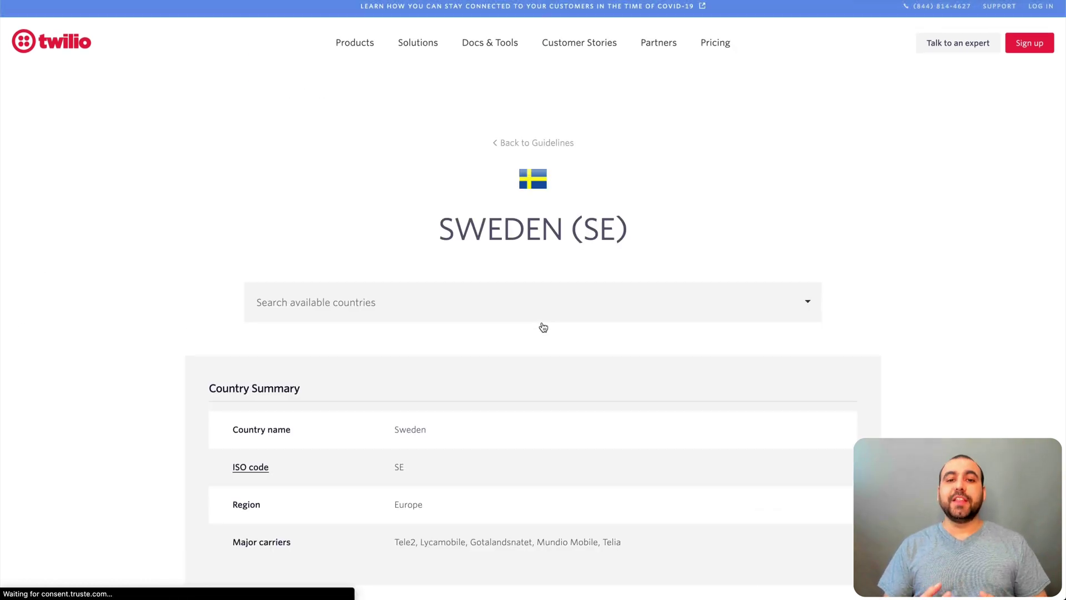
Examine the name and address requirements for individuals under Sweden's local numbers, including the required and acceptable documentation
{"action": "scroll", "coordinate": [542, 327], "scroll_direction": "down", "scroll_amount": 2}
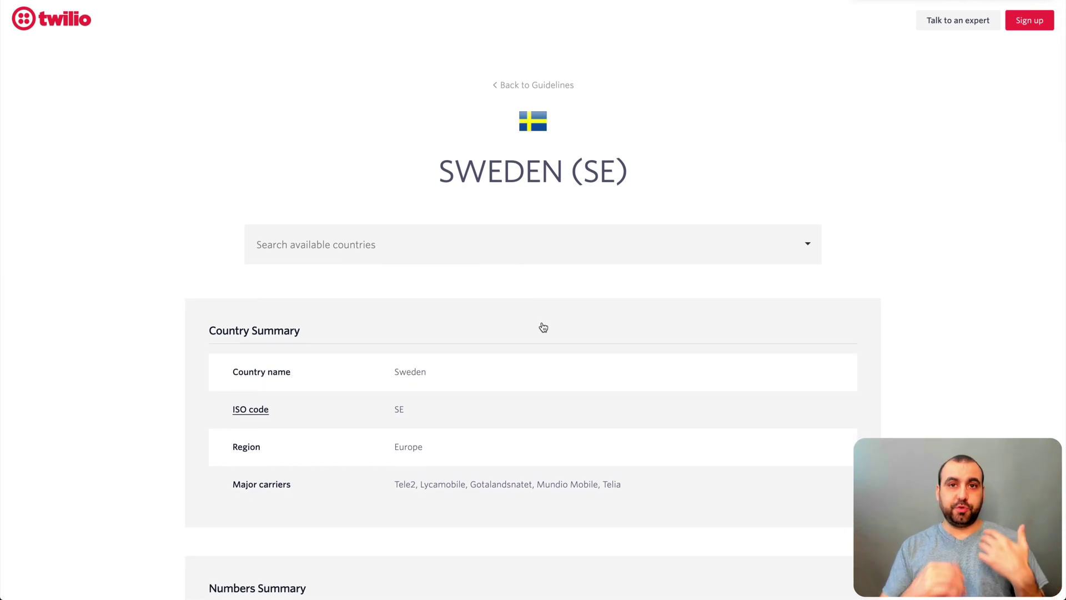
{"action": "scroll", "coordinate": [543, 327], "scroll_direction": "down", "scroll_amount": 6}
{"action": "scroll", "coordinate": [543, 327], "scroll_direction": "down", "scroll_amount": 9}
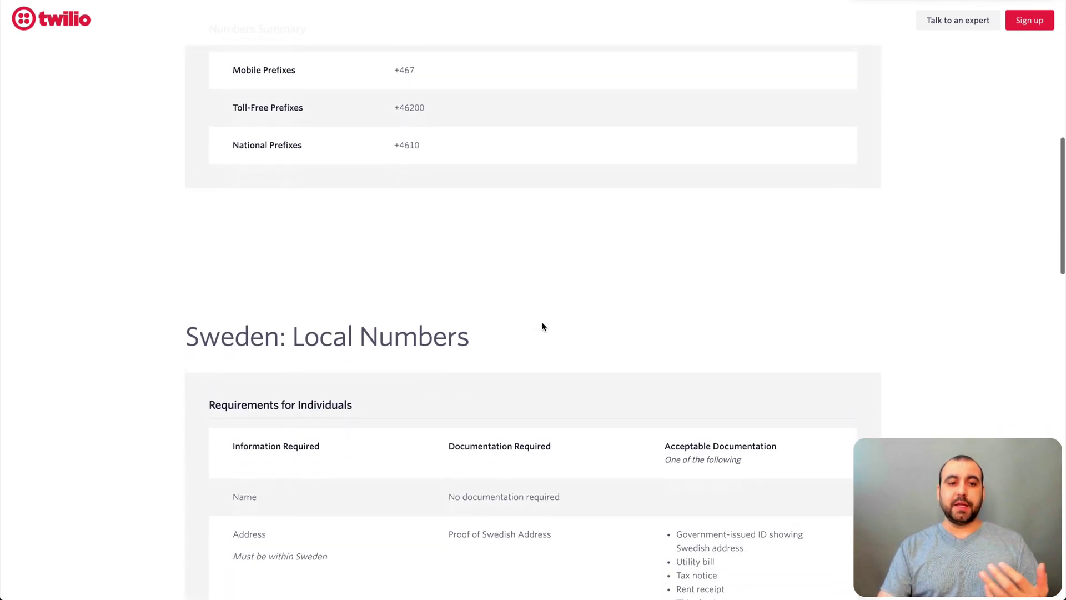
{"action": "scroll", "coordinate": [543, 327], "scroll_direction": "up", "scroll_amount": 1}
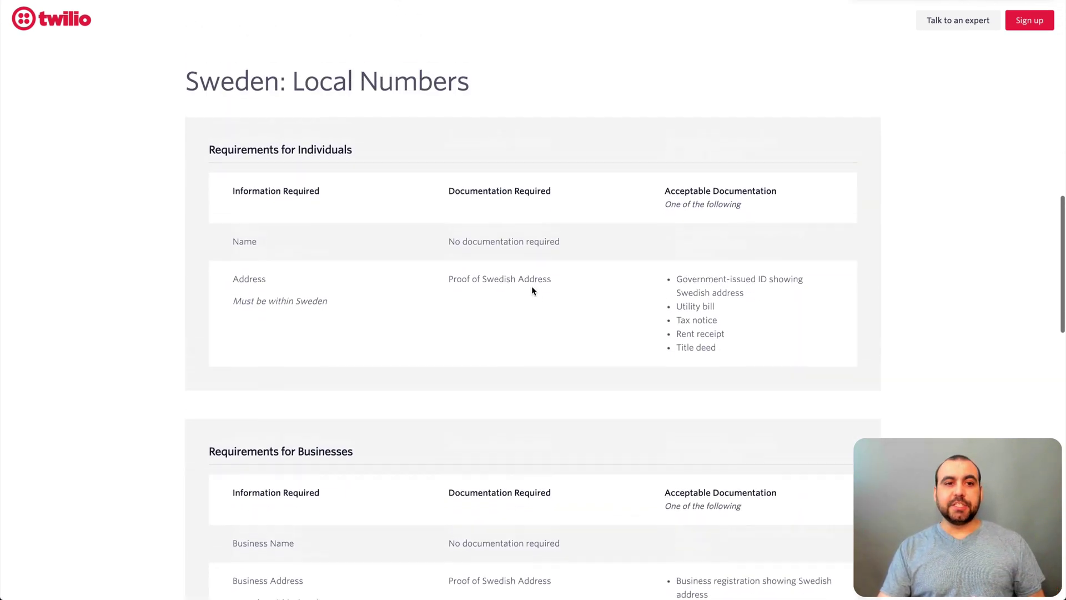
{"action": "left_click_drag", "start_coordinate": [227, 159], "coordinate": [404, 163]}
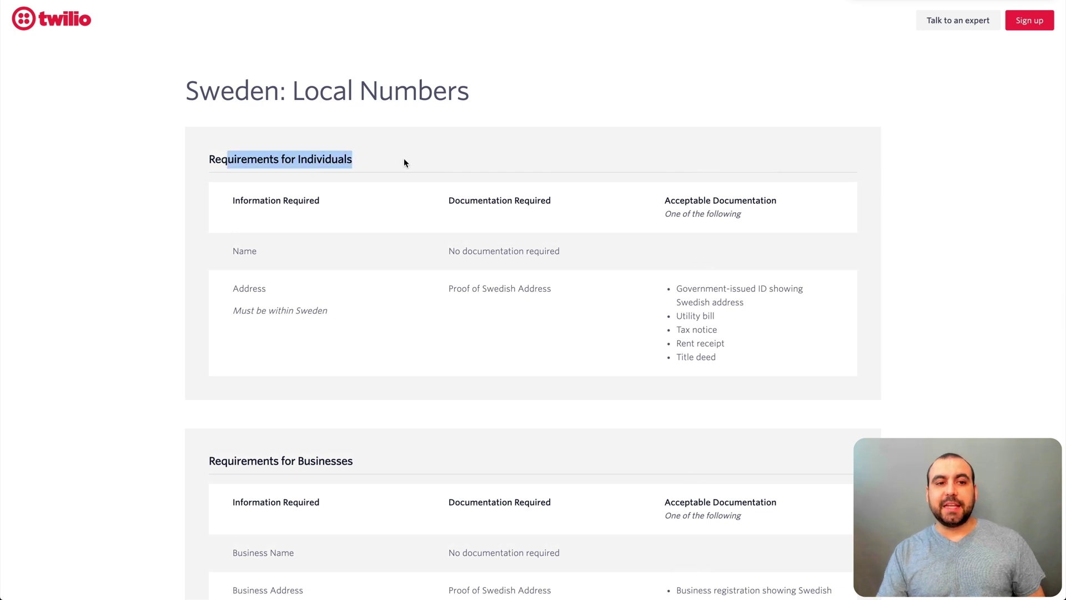
{"action": "left_click", "coordinate": [269, 157]}
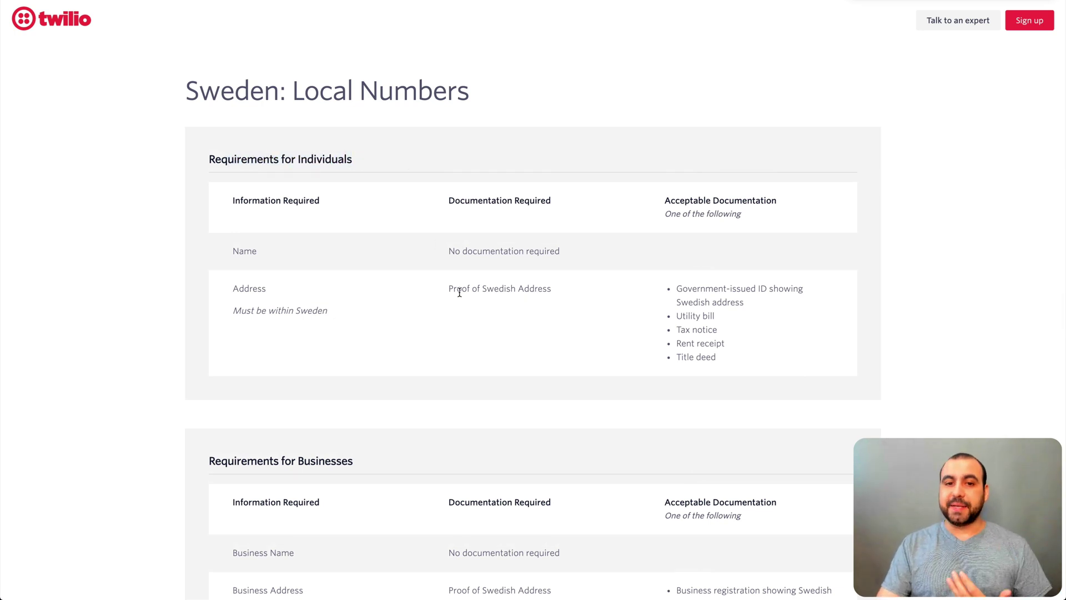
{"action": "scroll", "coordinate": [460, 291], "scroll_direction": "down", "scroll_amount": 1}
{"action": "left_click_drag", "start_coordinate": [231, 229], "coordinate": [684, 229]}
{"action": "left_click", "coordinate": [498, 229]}
{"action": "left_click", "coordinate": [685, 228]}
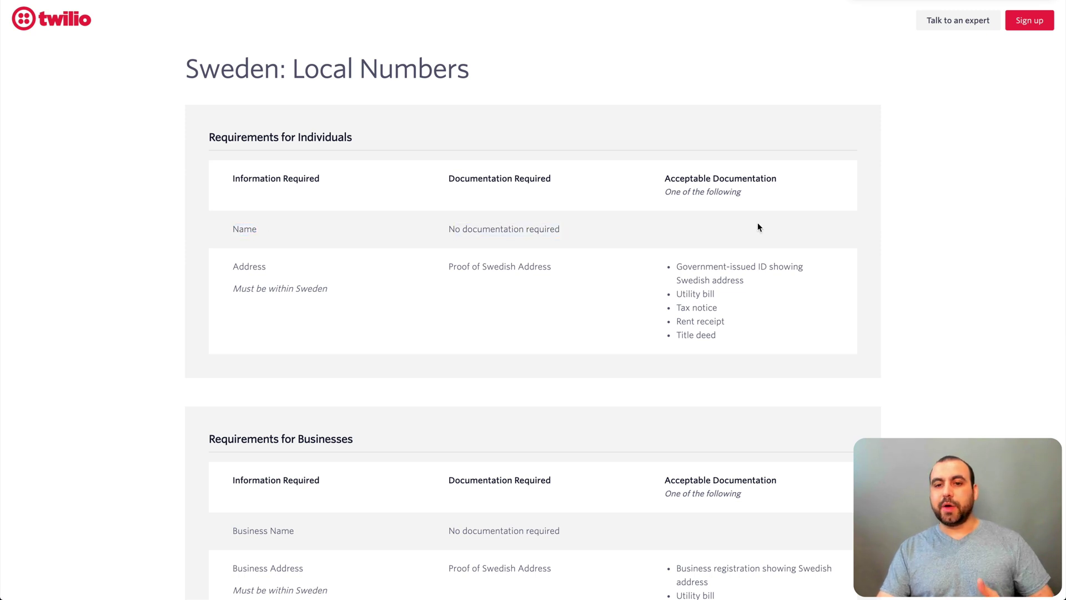
{"action": "left_click_drag", "start_coordinate": [231, 261], "coordinate": [357, 293]}
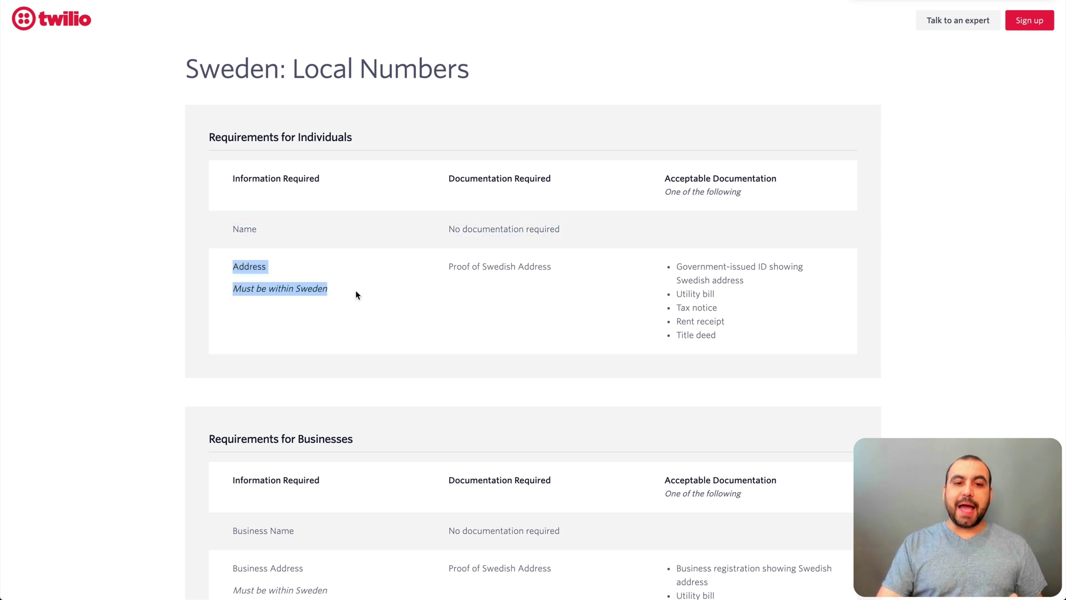
{"action": "left_click", "coordinate": [460, 275]}
{"action": "double_click", "coordinate": [493, 261]}
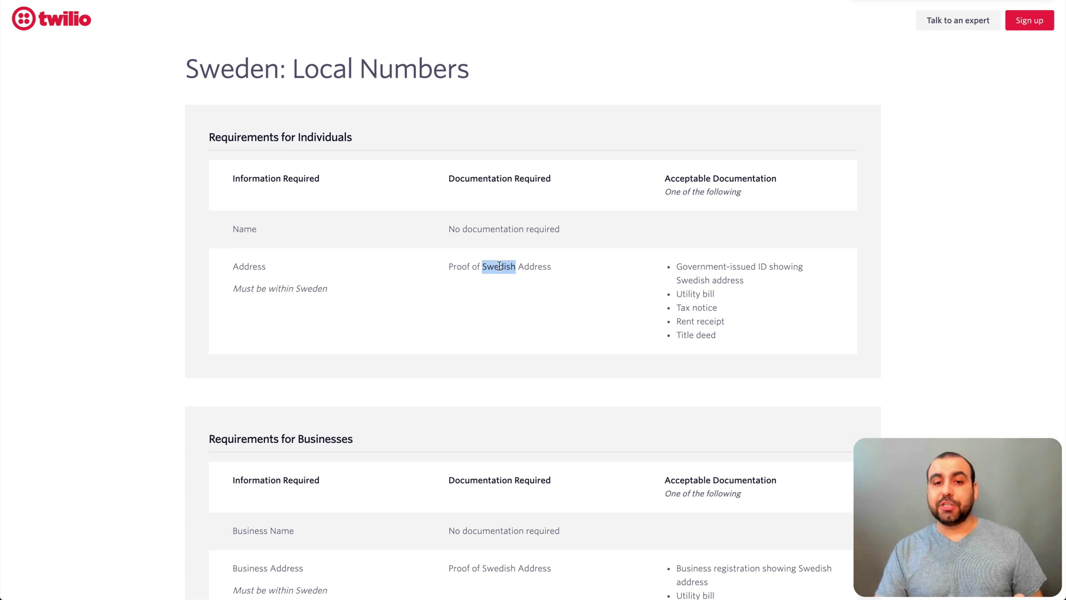
{"action": "left_click", "coordinate": [709, 266]}
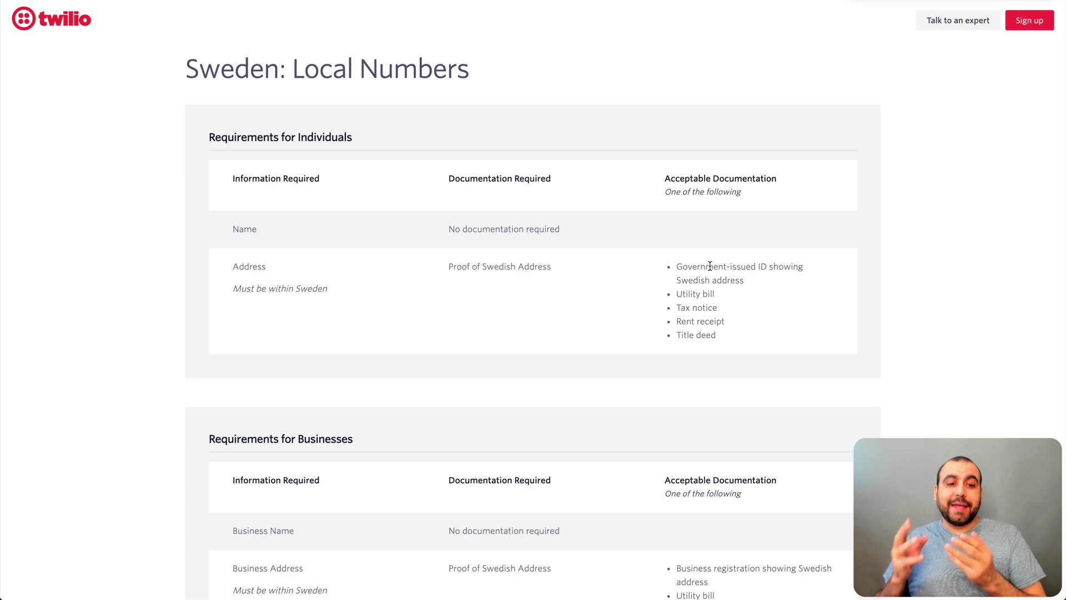
Examine the requirements for businesses under Sweden's local numbers and the accepted proofs of address
{"action": "scroll", "coordinate": [710, 266], "scroll_direction": "down", "scroll_amount": 4}
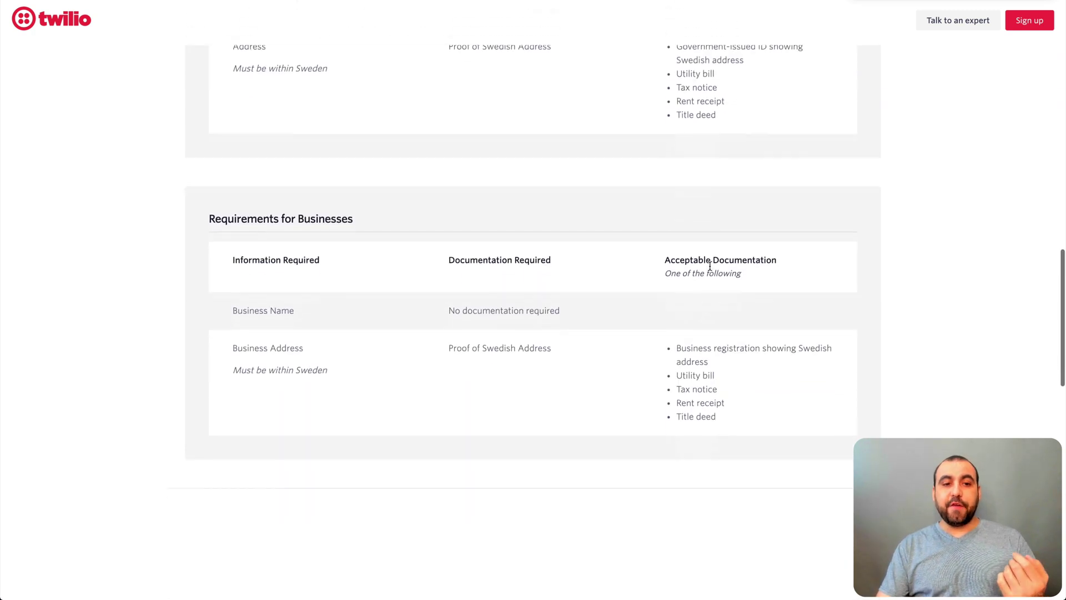
{"action": "left_click_drag", "start_coordinate": [705, 353], "coordinate": [730, 406]}
{"action": "scroll", "coordinate": [544, 209], "scroll_direction": "up", "scroll_amount": 10}
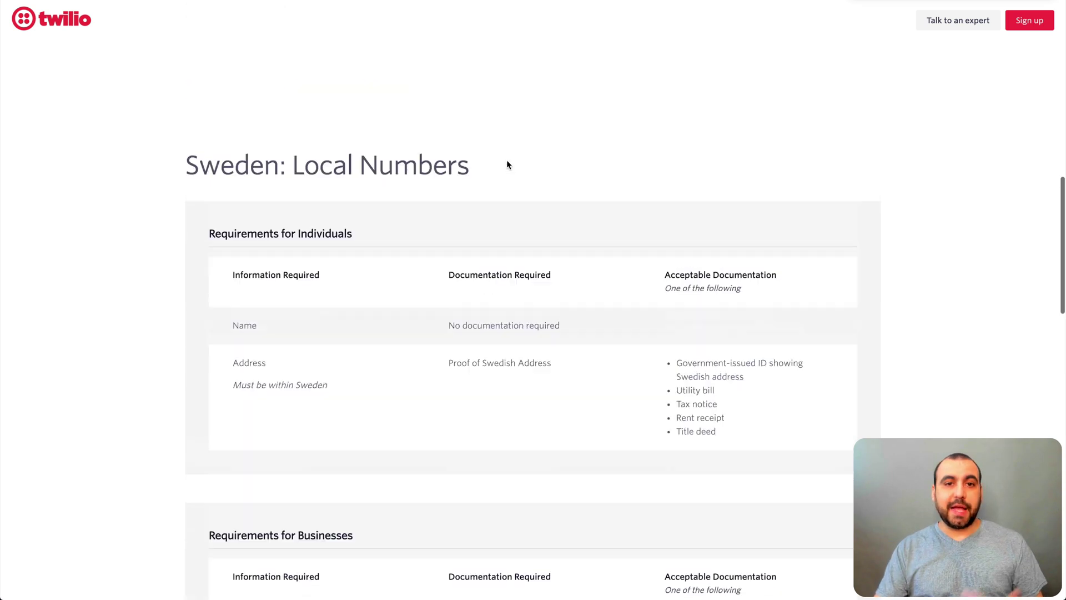
Check the country choices in PhoneWagon's Add Number dialog, and search Twilio's country guidelines for "ital" to open Italy
{"action": "scroll", "coordinate": [506, 164], "scroll_direction": "left", "scroll_amount": 5}
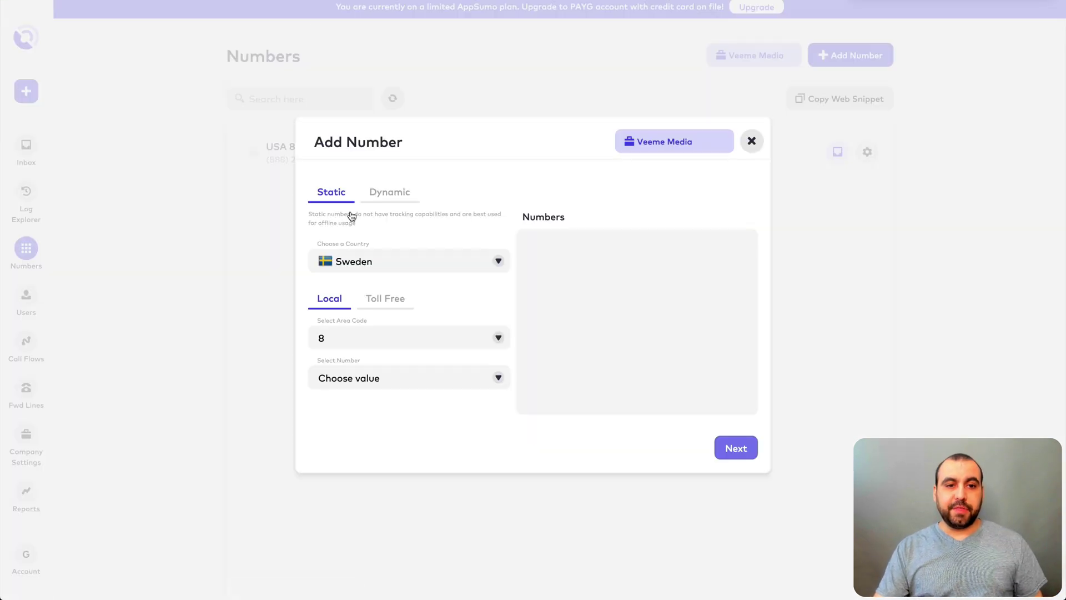
{"action": "left_click", "coordinate": [388, 260]}
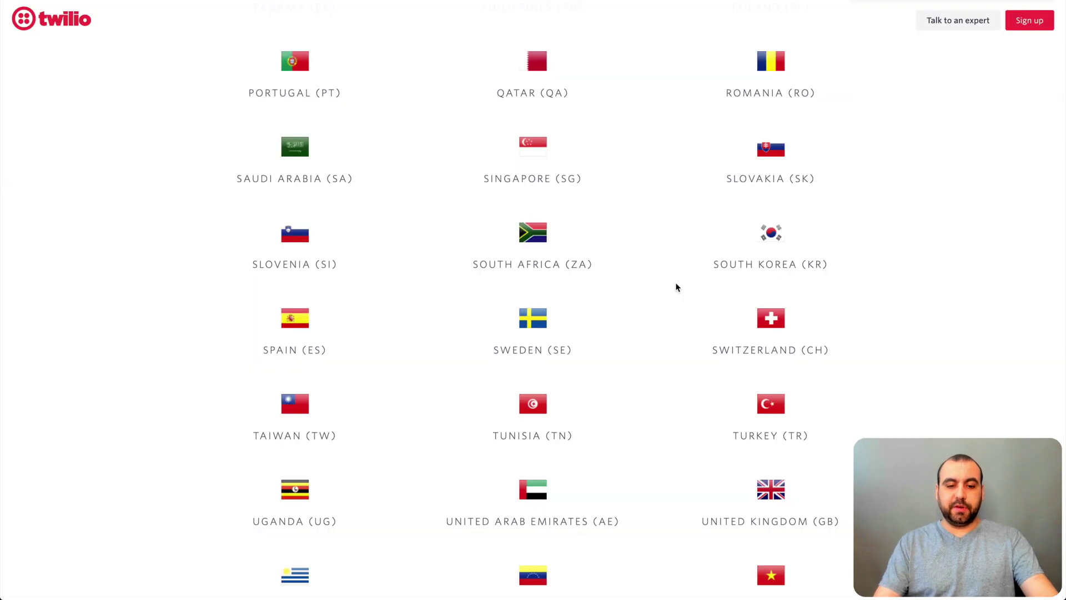
{"action": "key", "text": "super+f"}
{"action": "type", "text": "ital"}
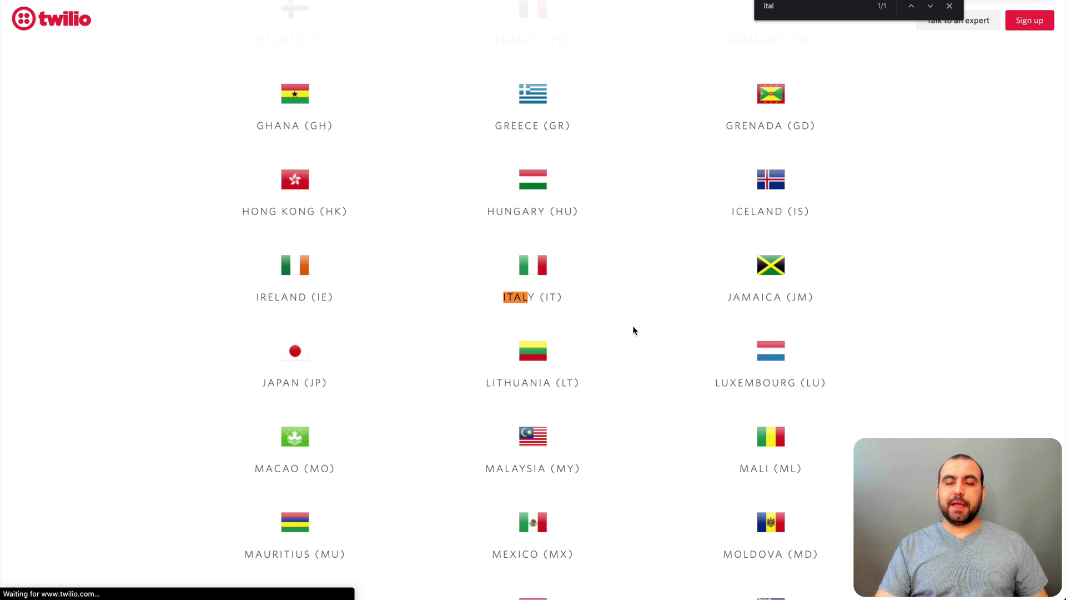
Examine the identity and address documentation that Italy's local numbers require from individuals and businesses
{"action": "scroll", "coordinate": [631, 335], "scroll_direction": "down", "scroll_amount": 9}
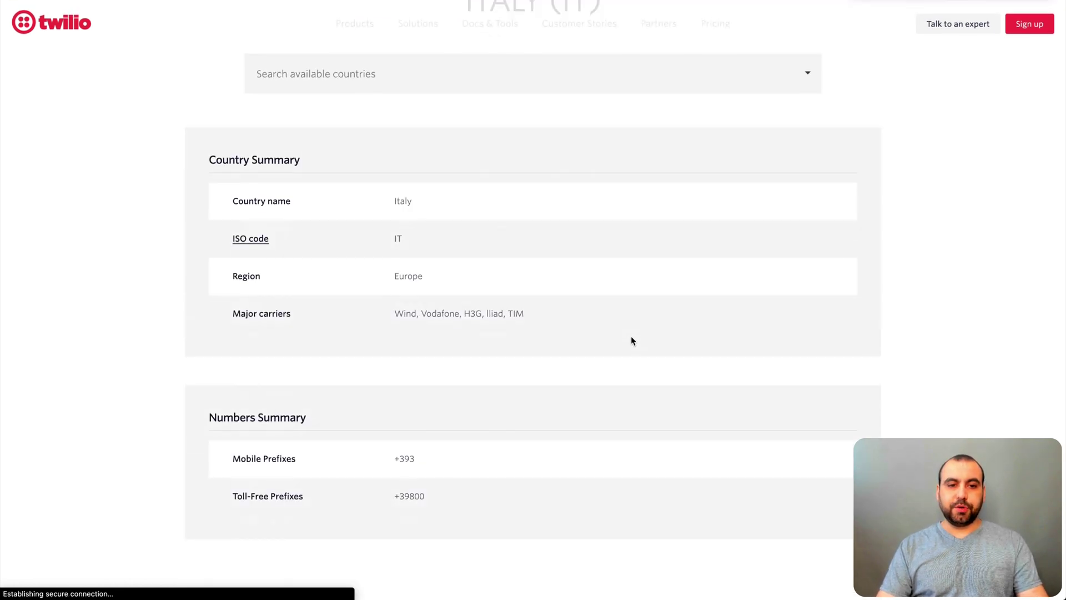
{"action": "scroll", "coordinate": [631, 340], "scroll_direction": "down", "scroll_amount": 8}
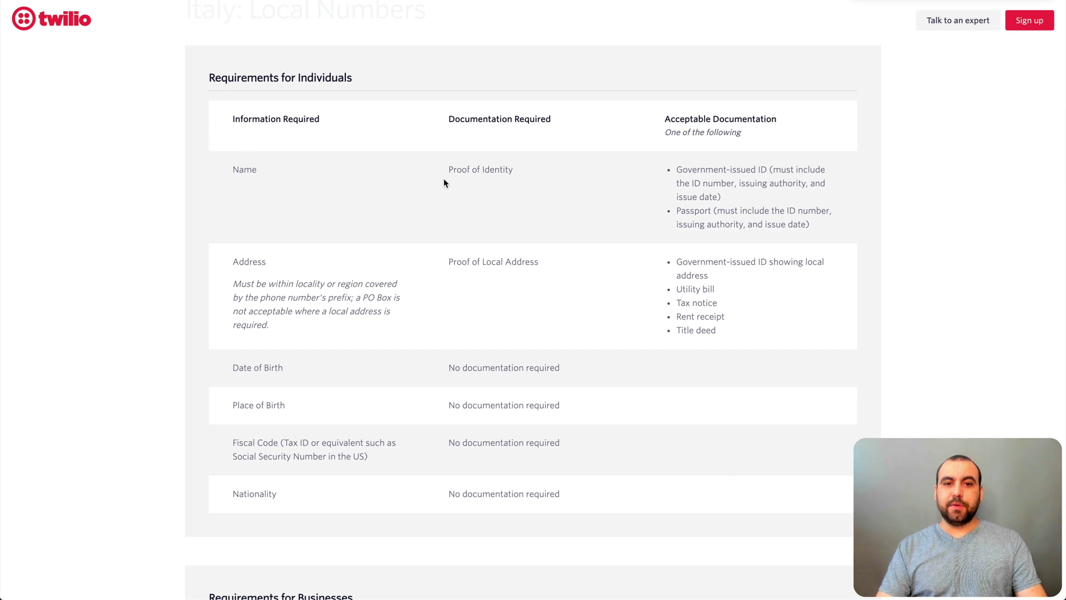
{"action": "left_click_drag", "start_coordinate": [449, 170], "coordinate": [524, 171]}
{"action": "left_click", "coordinate": [524, 171]}
{"action": "left_click_drag", "start_coordinate": [676, 166], "coordinate": [763, 233]}
{"action": "left_click", "coordinate": [764, 233]}
{"action": "left_click_drag", "start_coordinate": [450, 262], "coordinate": [585, 267]}
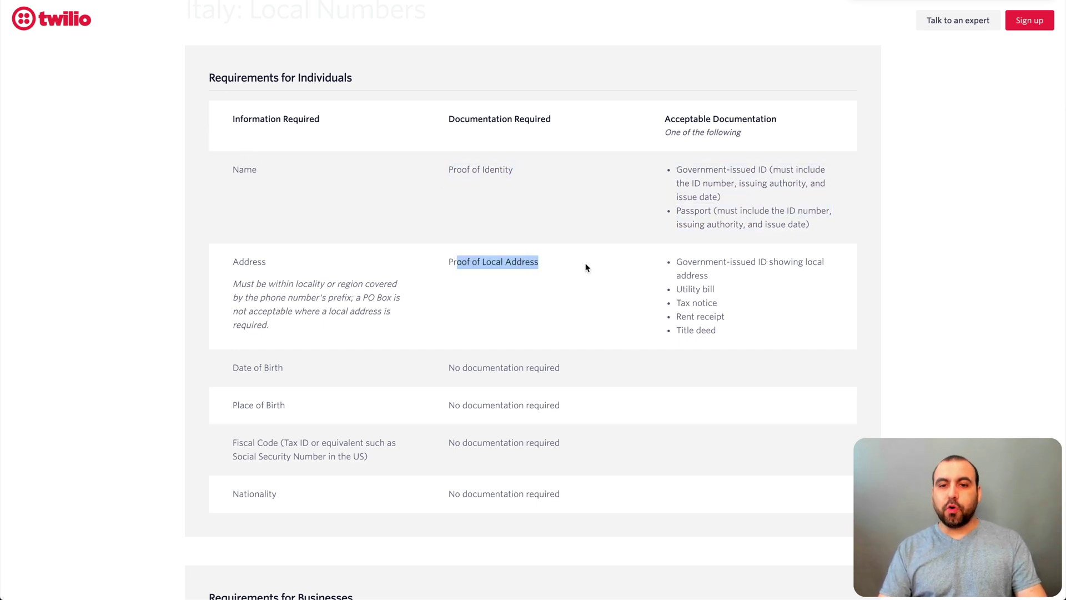
{"action": "left_click", "coordinate": [658, 280]}
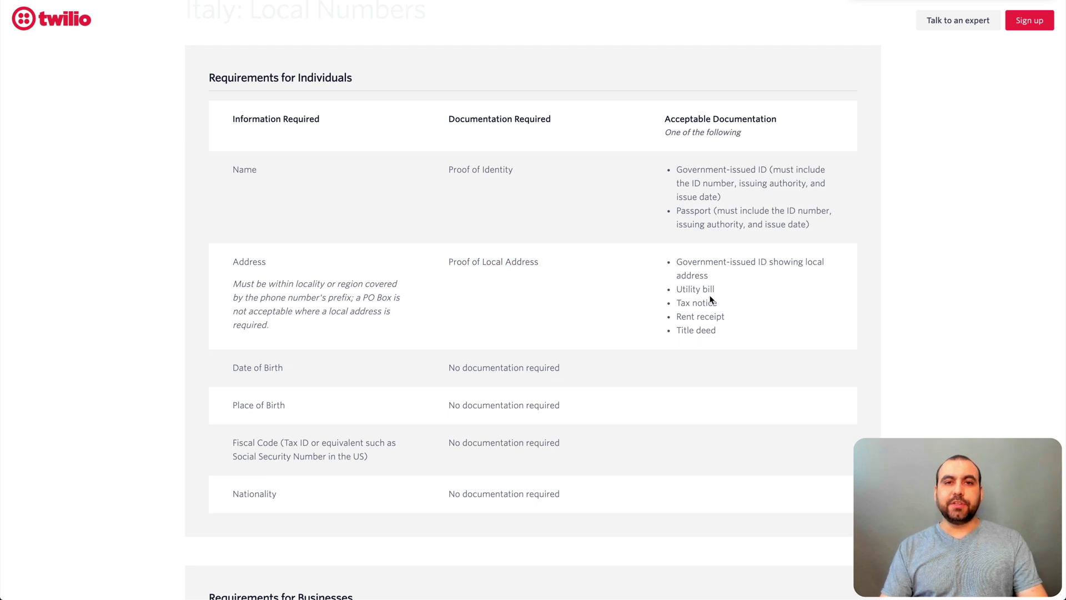
{"action": "left_click_drag", "start_coordinate": [688, 250], "coordinate": [728, 340]}
{"action": "left_click", "coordinate": [727, 340]}
{"action": "scroll", "coordinate": [728, 340], "scroll_direction": "down", "scroll_amount": 9}
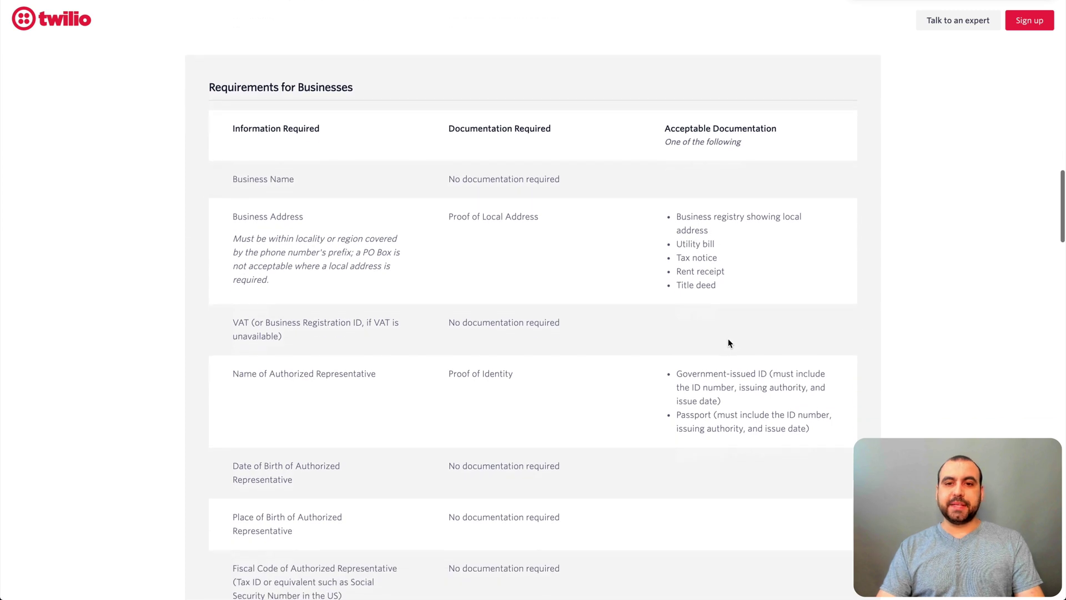
{"action": "scroll", "coordinate": [770, 458], "scroll_direction": "down", "scroll_amount": 3}
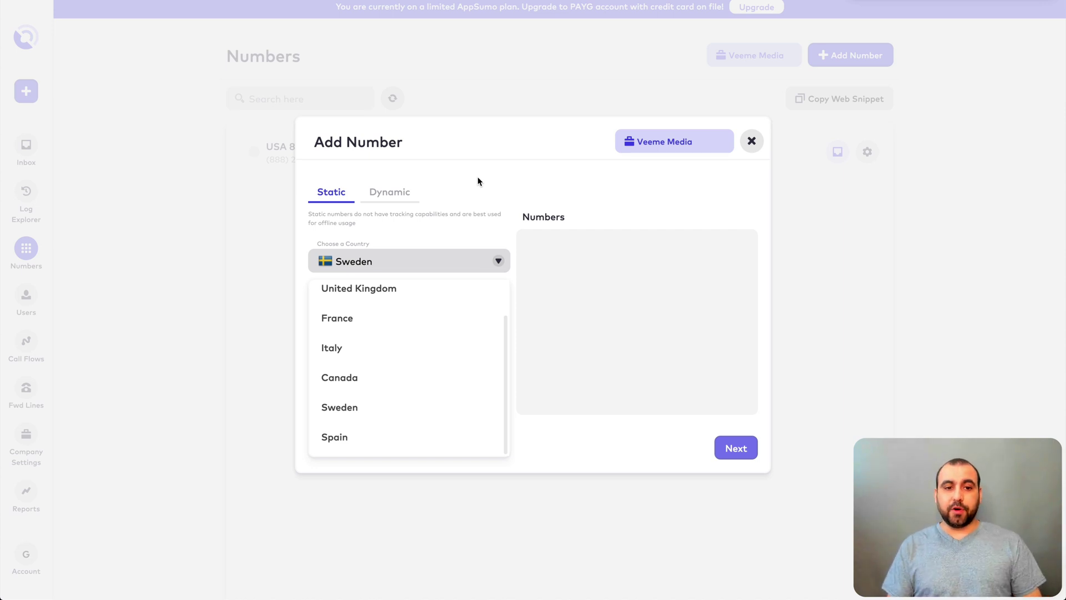
In PhoneWagon's Add Number dialog, set the country to France and change it to Canada
{"action": "left_click", "coordinate": [389, 327]}
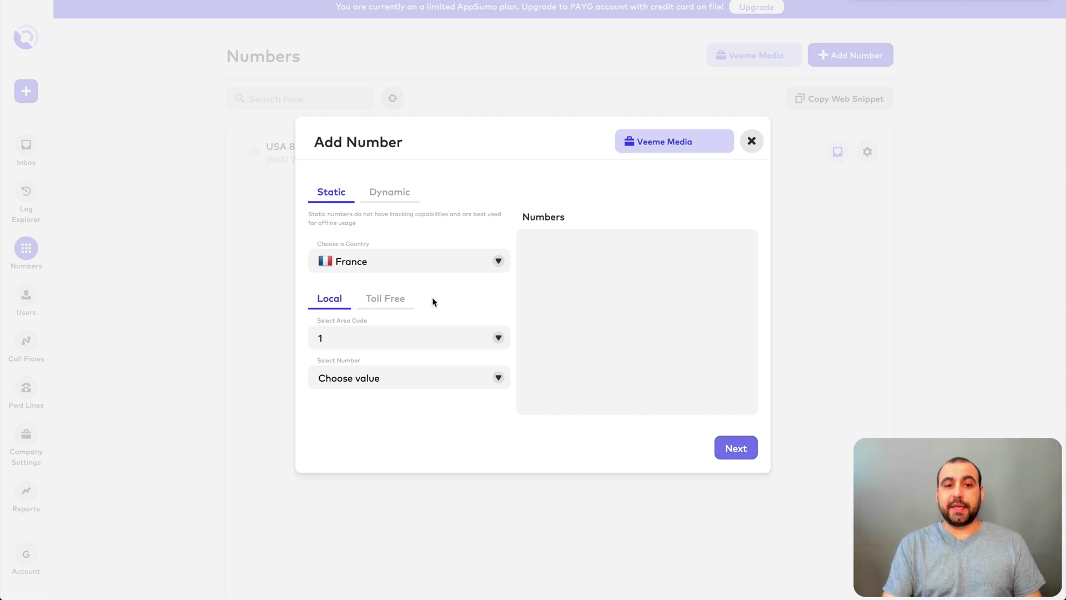
{"action": "left_click", "coordinate": [435, 258]}
{"action": "scroll", "coordinate": [443, 300], "scroll_direction": "up", "scroll_amount": 1}
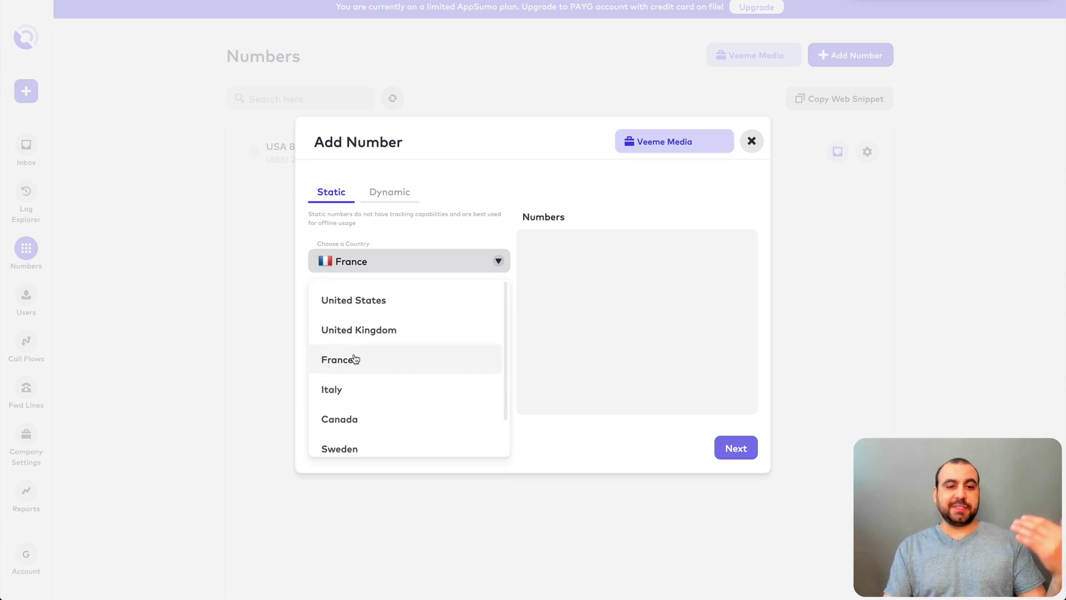
{"action": "left_click", "coordinate": [377, 425]}
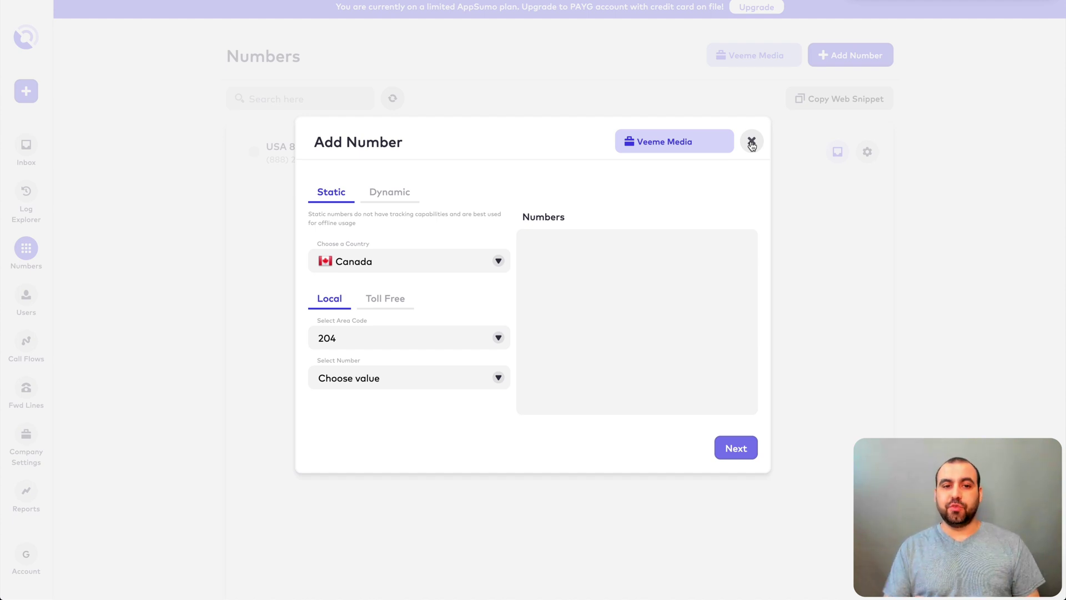
Pick the available local number in area code 204 and continue to its settings
{"action": "left_click", "coordinate": [450, 377]}
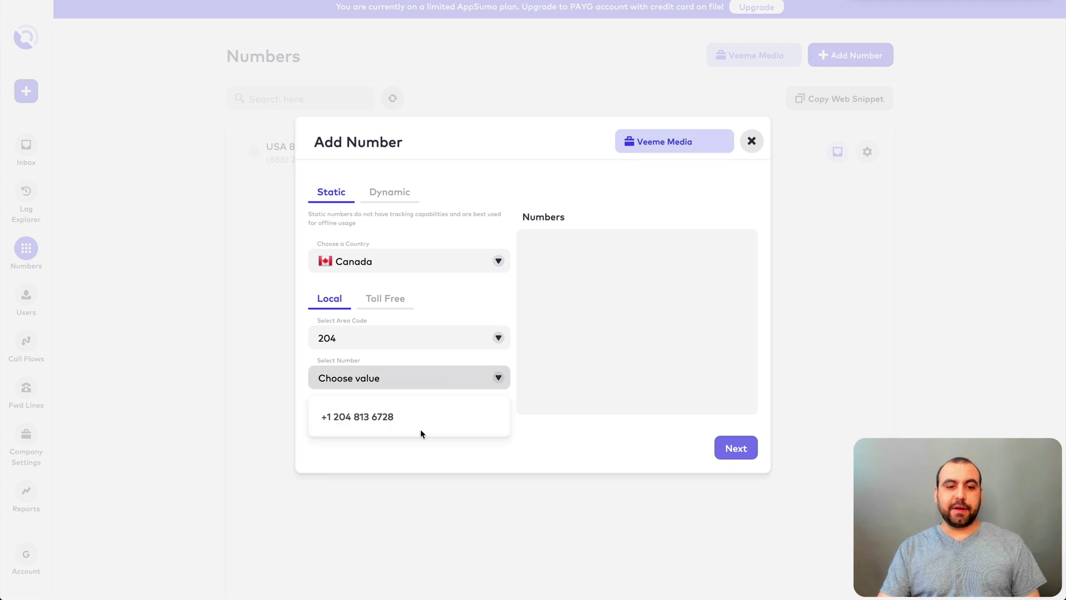
{"action": "left_click", "coordinate": [421, 429]}
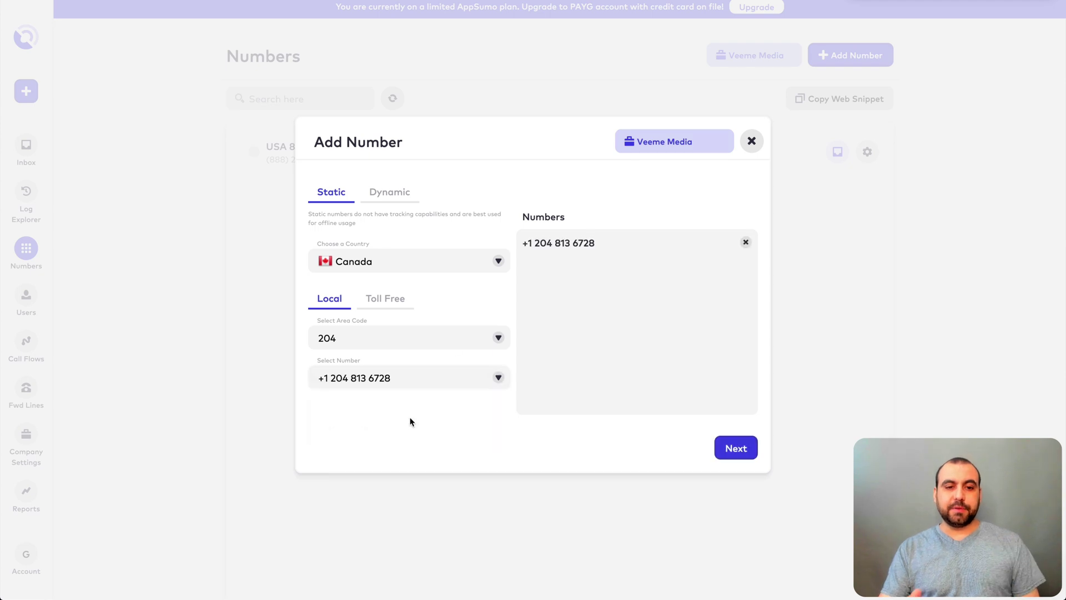
{"action": "left_click", "coordinate": [746, 458]}
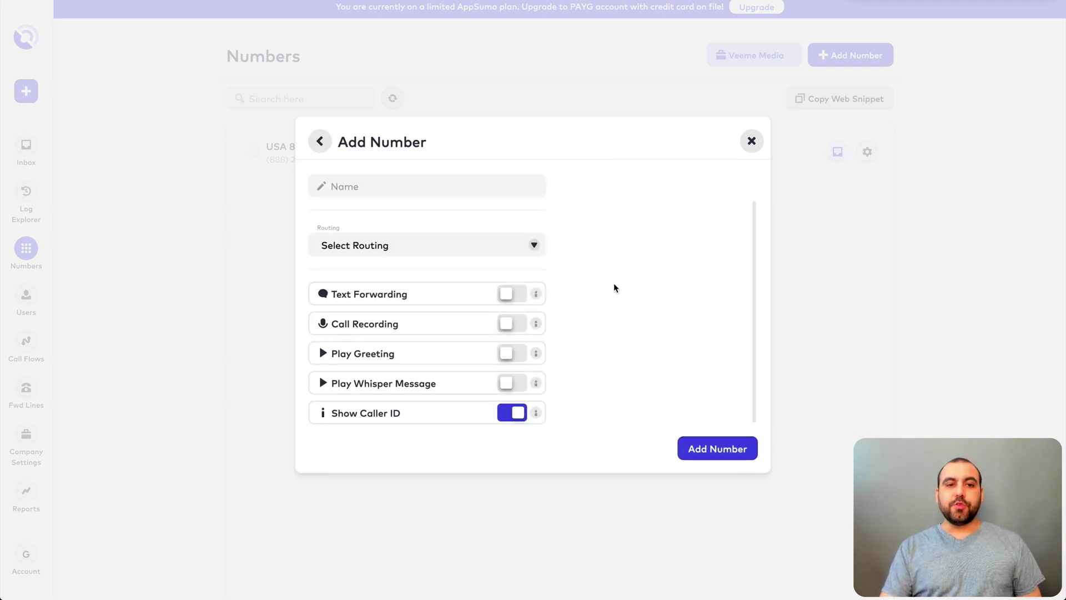
Name the new number "canada number"
{"action": "left_click", "coordinate": [419, 217]}
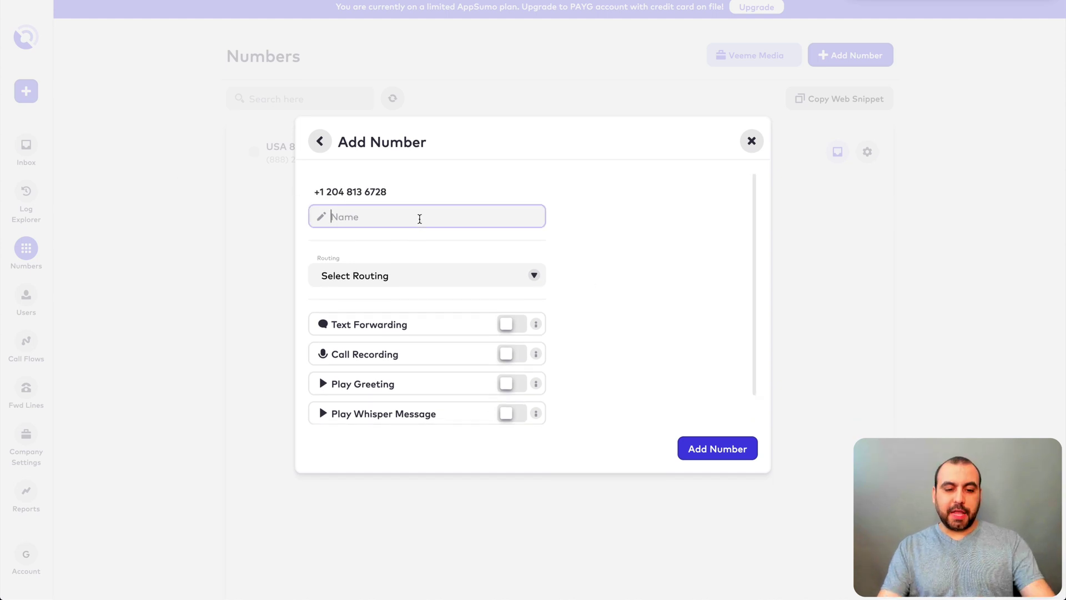
{"action": "type", "text": "canada numbe"}
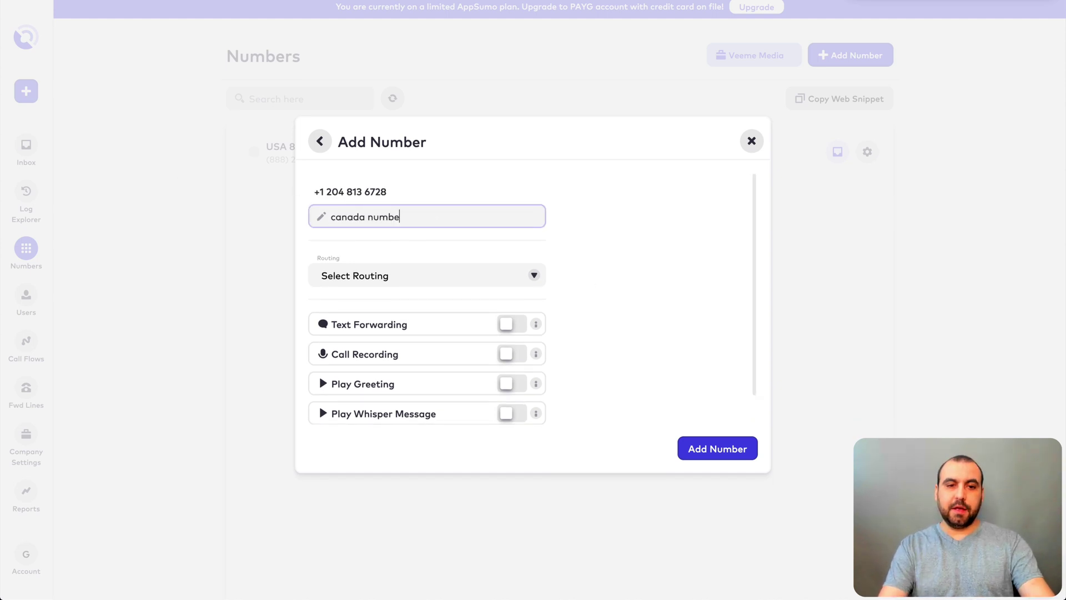
{"action": "type", "text": "r"}
Review the routing choices for the Canadian number and close them without selecting one
{"action": "scroll", "coordinate": [536, 243], "scroll_direction": "down", "scroll_amount": 1}
{"action": "left_click", "coordinate": [469, 243]}
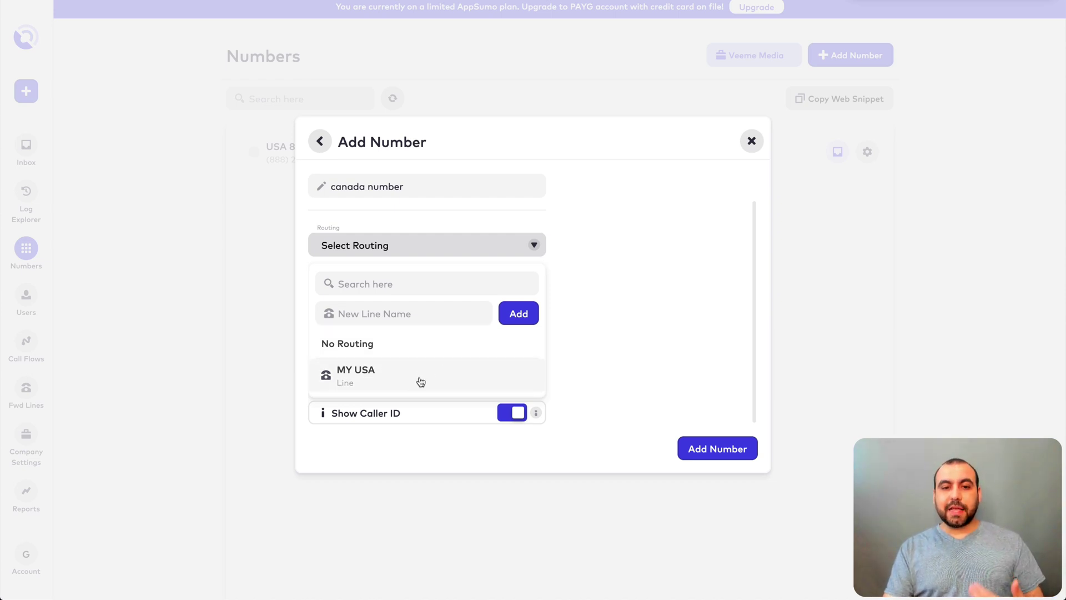
{"action": "left_click", "coordinate": [629, 323]}
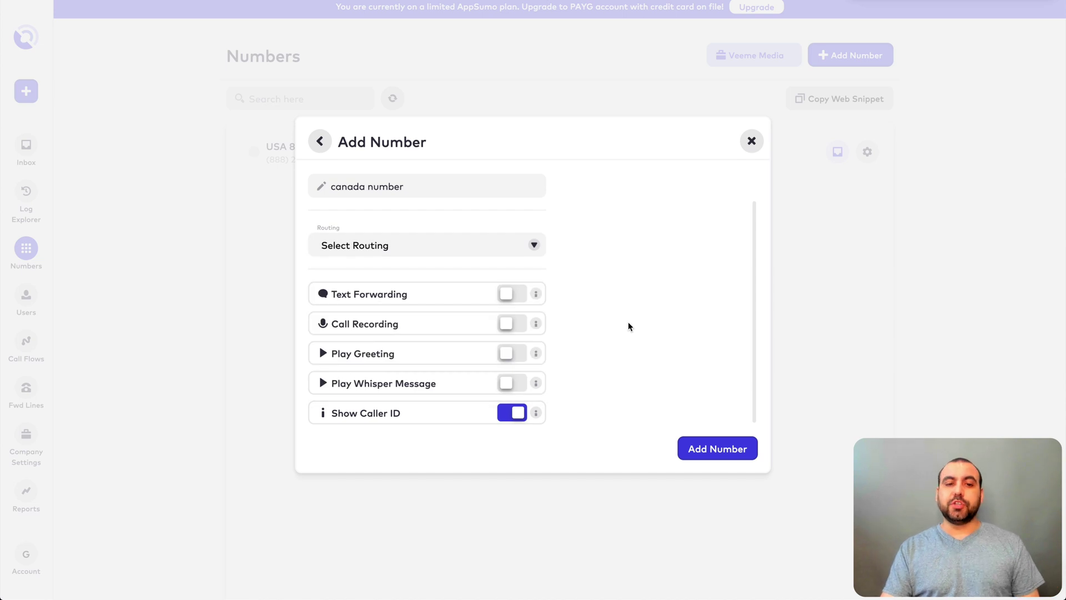
Switch text forwarding on and back off, and turn on call recording for the number, accepting the privacy notice
{"action": "left_click", "coordinate": [516, 292]}
{"action": "left_click", "coordinate": [516, 291]}
{"action": "left_click", "coordinate": [521, 323]}
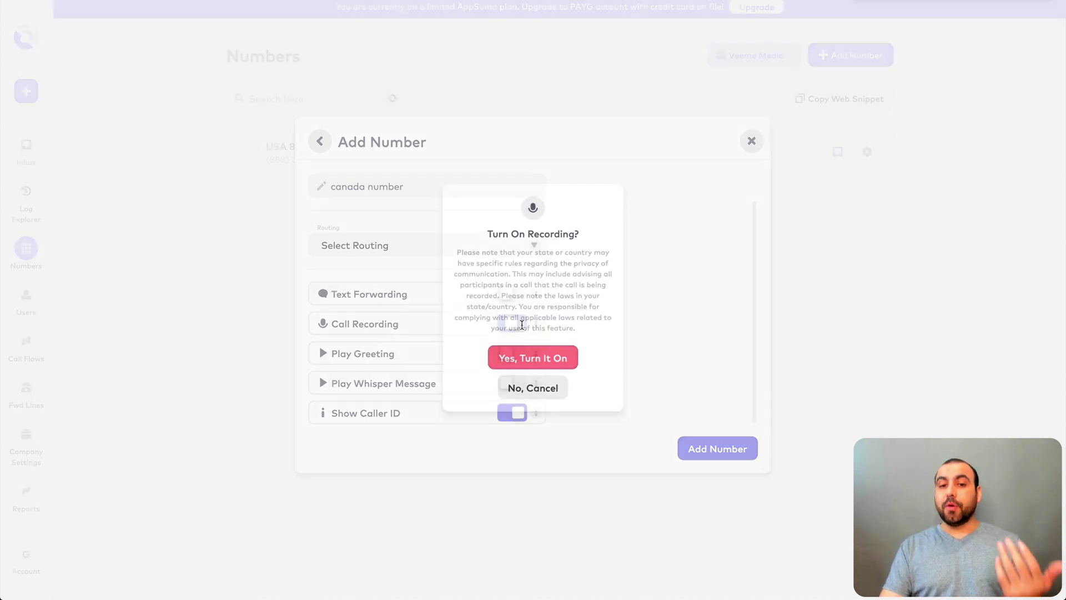
{"action": "left_click", "coordinate": [541, 356]}
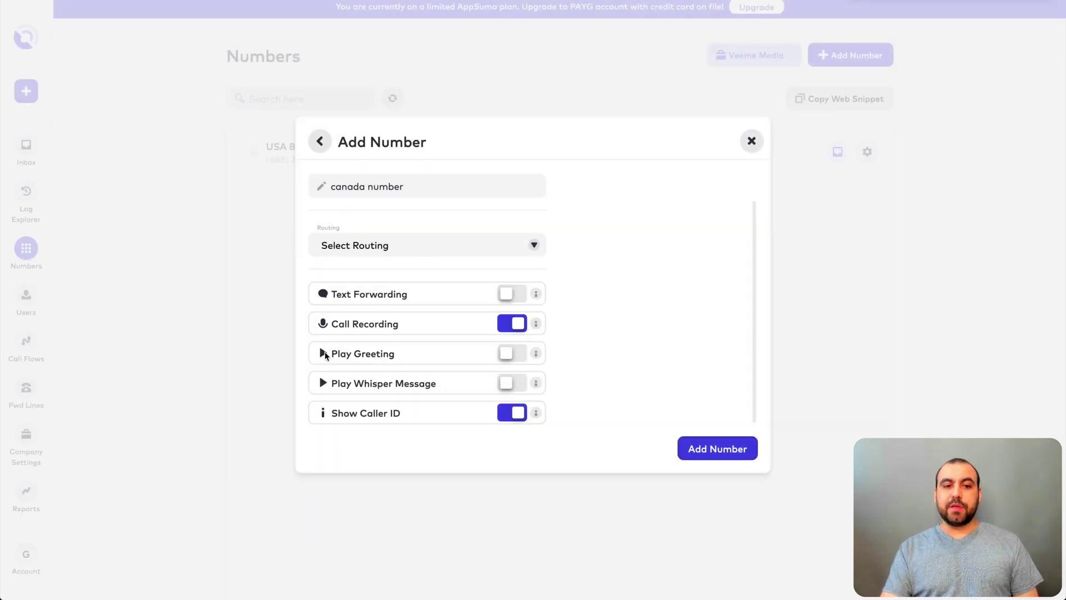
Turn on Play Greeting to check its greeting options and turn it back off
{"action": "left_click", "coordinate": [517, 355]}
{"action": "scroll", "coordinate": [516, 356], "scroll_direction": "down", "scroll_amount": 1}
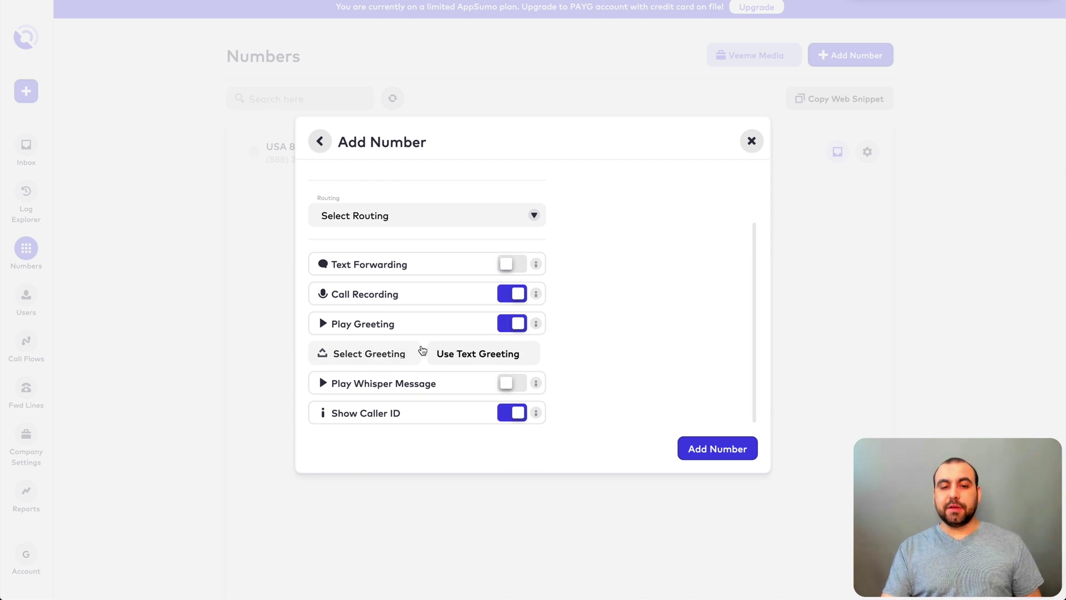
{"action": "left_click", "coordinate": [511, 328]}
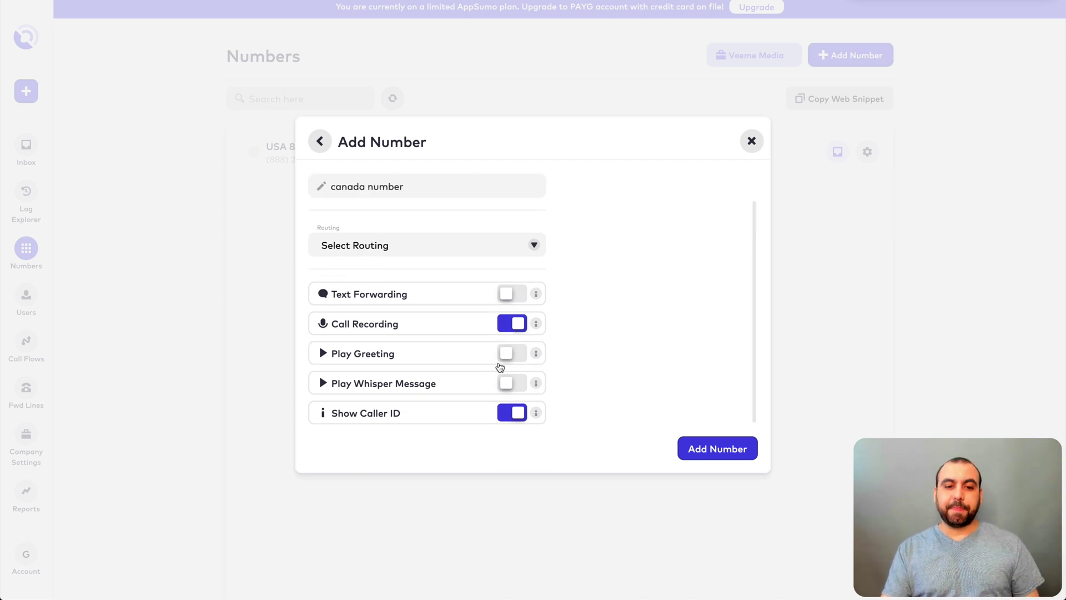
Turn on Play Whisper Message for the number and bring up its message field
{"action": "left_click", "coordinate": [505, 382]}
{"action": "scroll", "coordinate": [495, 386], "scroll_direction": "down", "scroll_amount": 1}
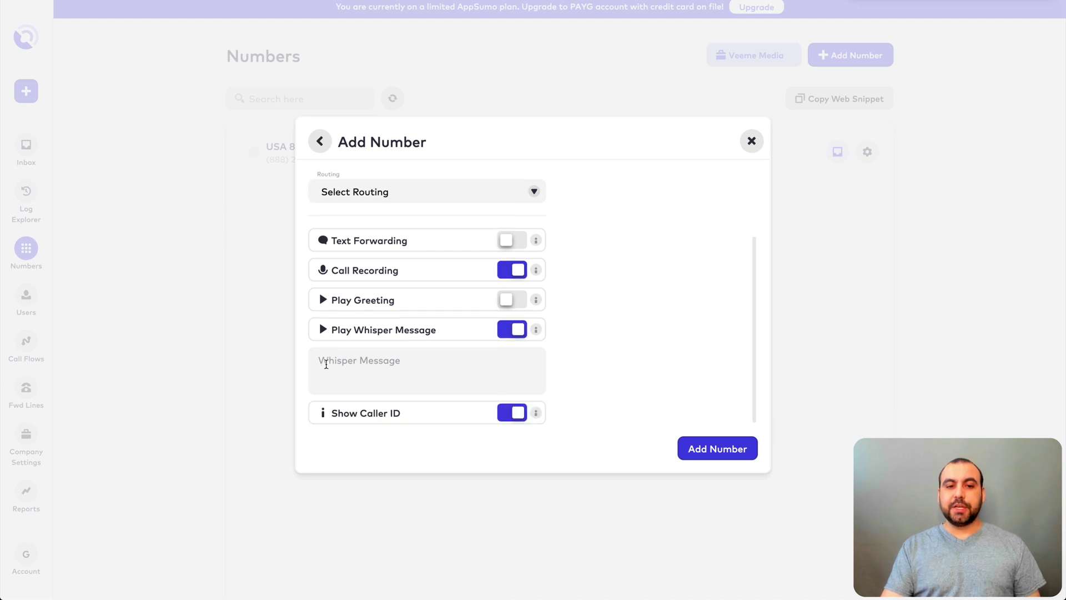
Turn off Play Whisper Message and Show Caller ID, and close the number setup without adding the Canadian number
{"action": "left_click", "coordinate": [369, 365]}
{"action": "left_click", "coordinate": [502, 330]}
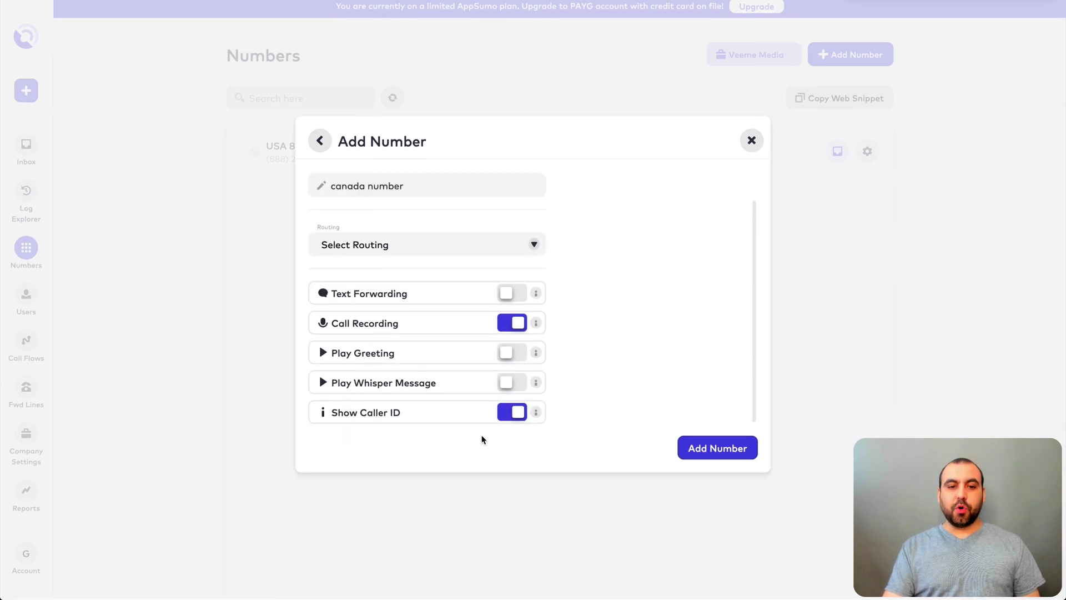
{"action": "left_click", "coordinate": [518, 417]}
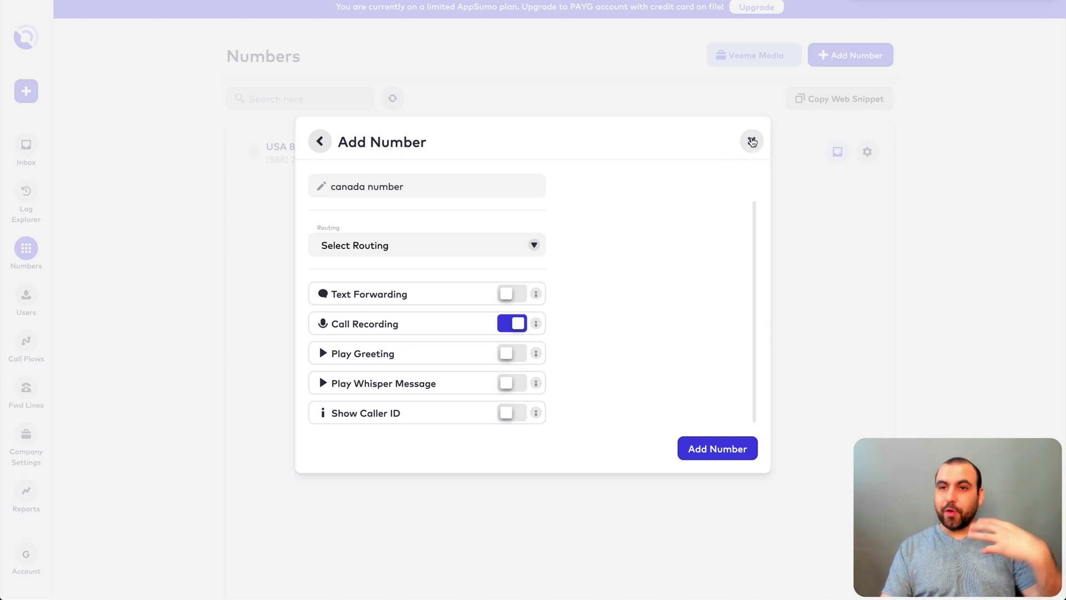
{"action": "left_click", "coordinate": [752, 142]}
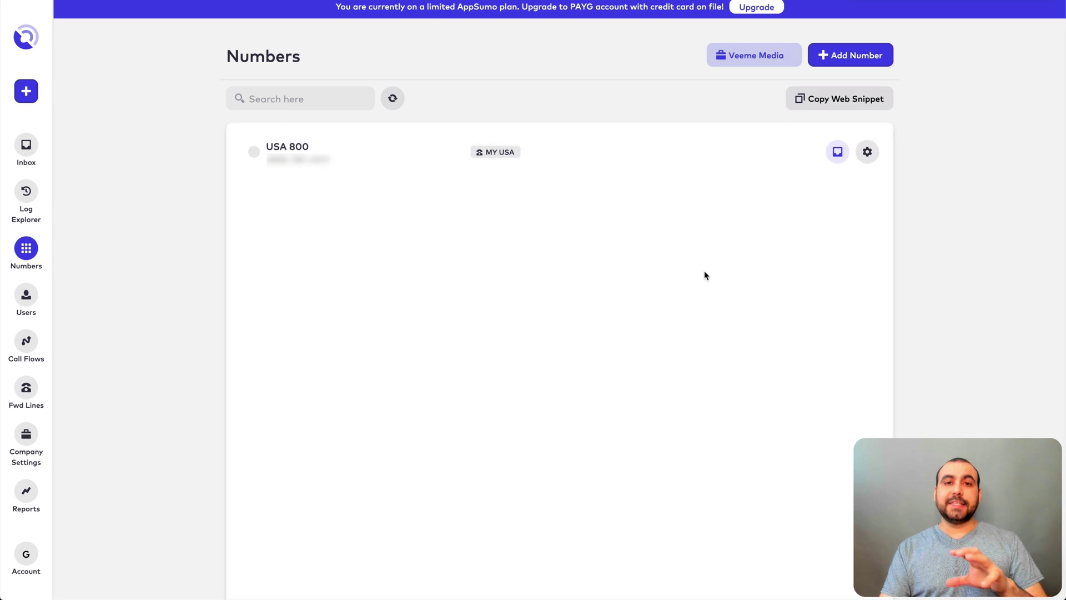
Look over the account's users, and start a new call flow for the company Veeme Media
{"action": "left_click", "coordinate": [26, 295]}
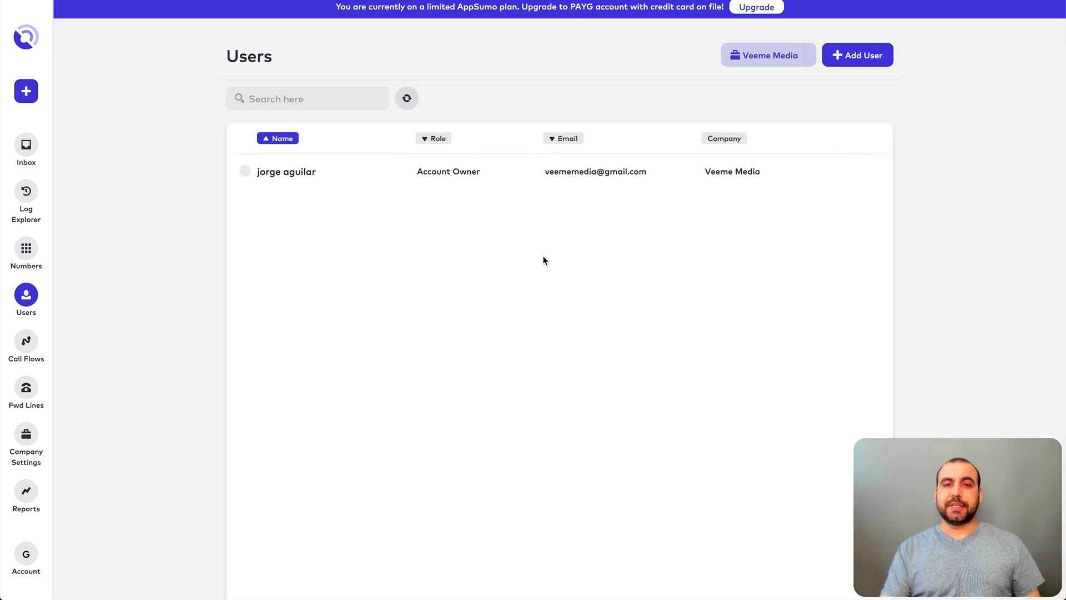
{"action": "left_click", "coordinate": [28, 340]}
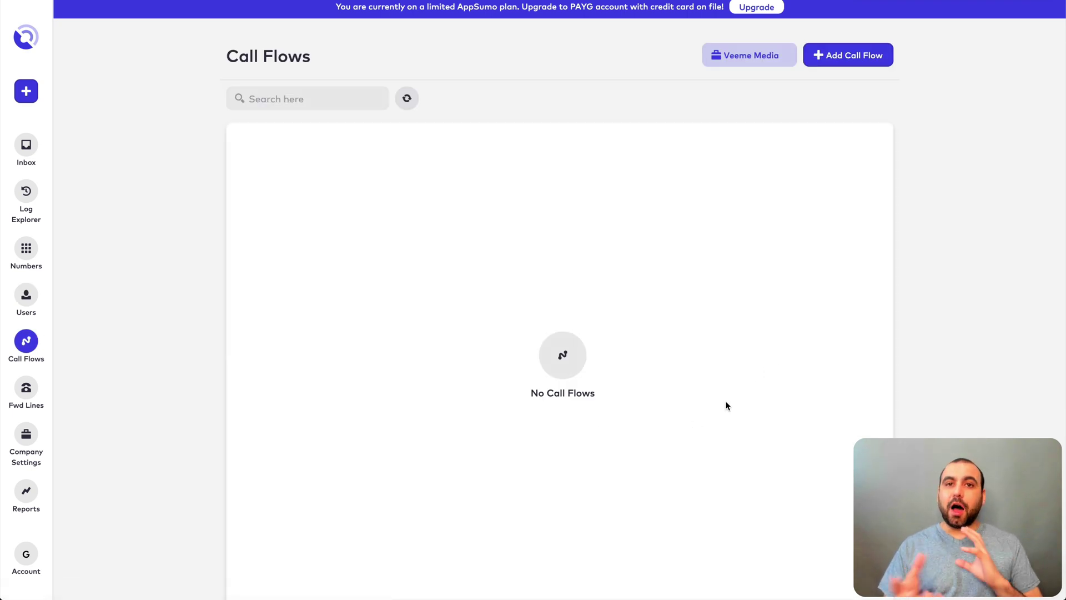
{"action": "left_click", "coordinate": [850, 57]}
{"action": "left_click", "coordinate": [555, 317]}
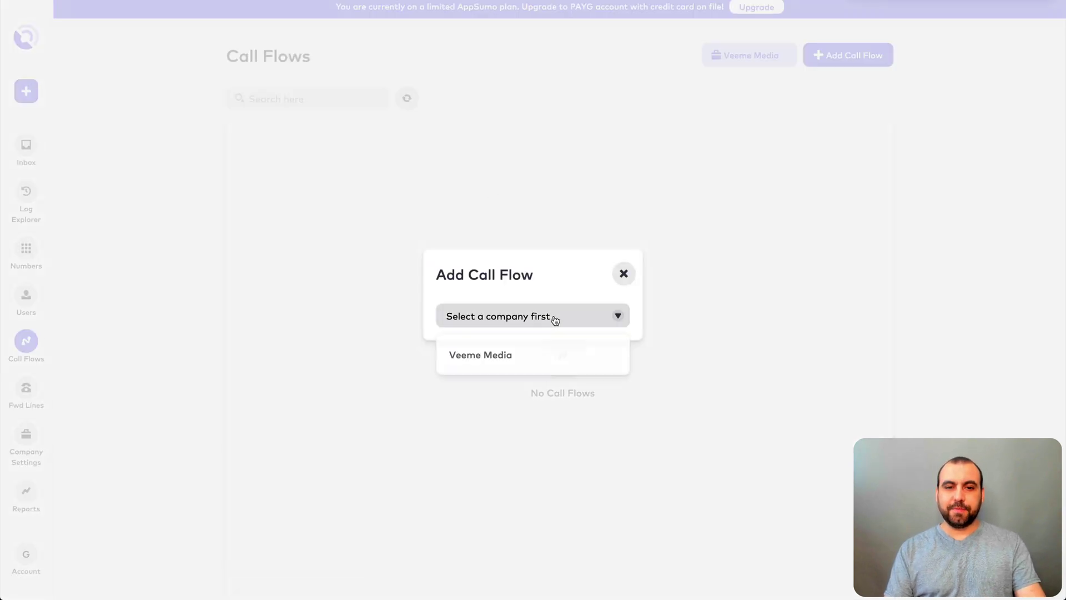
{"action": "left_click", "coordinate": [532, 352]}
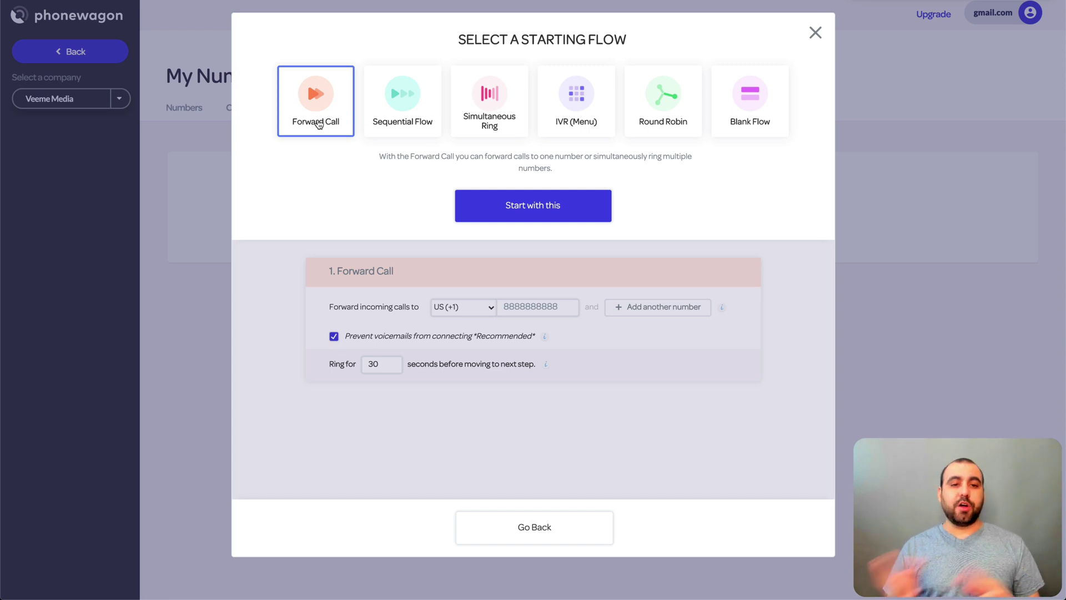
Preview the Sequential Flow, Simultaneous Ring, IVR (Menu), Round Robin and Blank Flow starting templates
{"action": "left_click", "coordinate": [403, 106]}
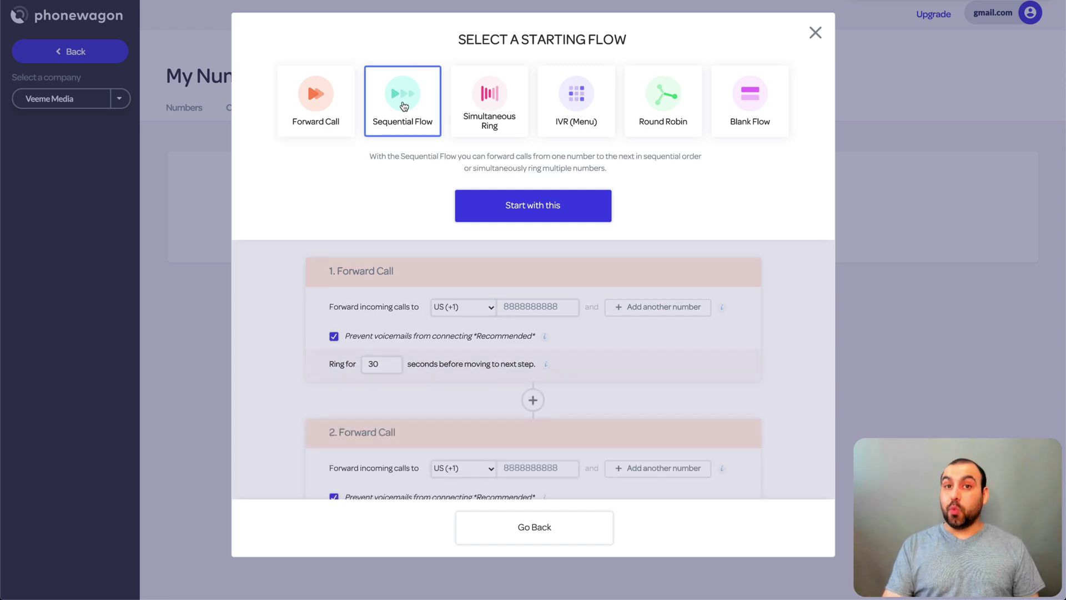
{"action": "left_click", "coordinate": [504, 94]}
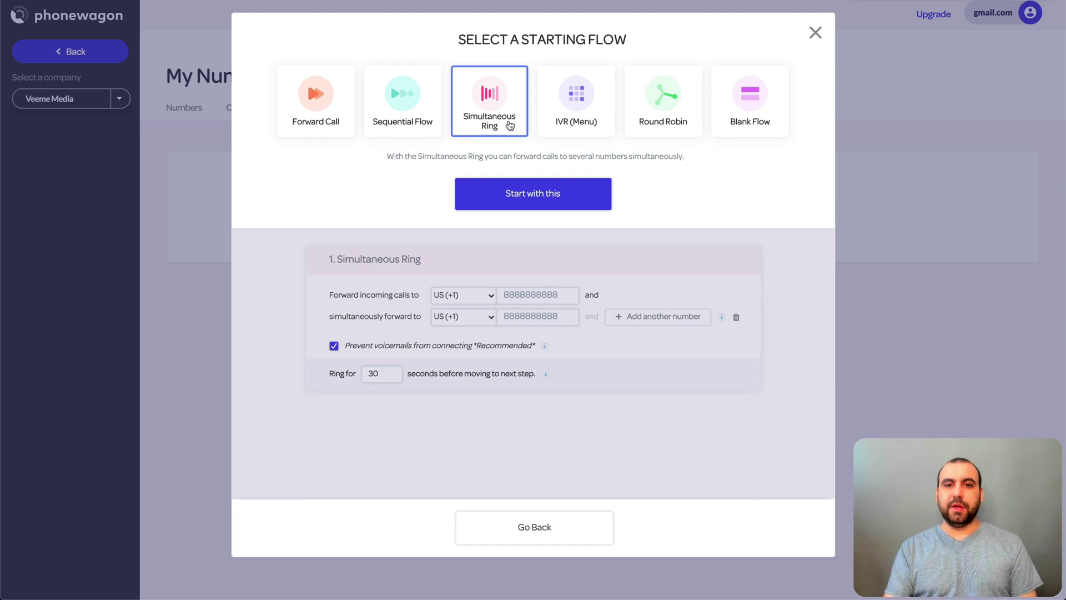
{"action": "left_click", "coordinate": [580, 100]}
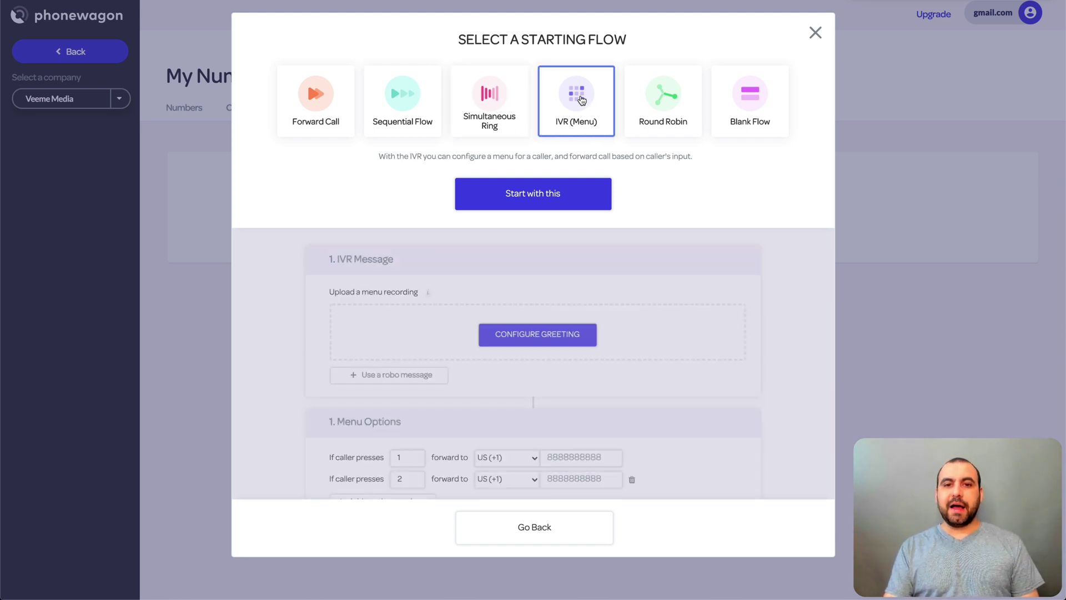
{"action": "left_click", "coordinate": [680, 92]}
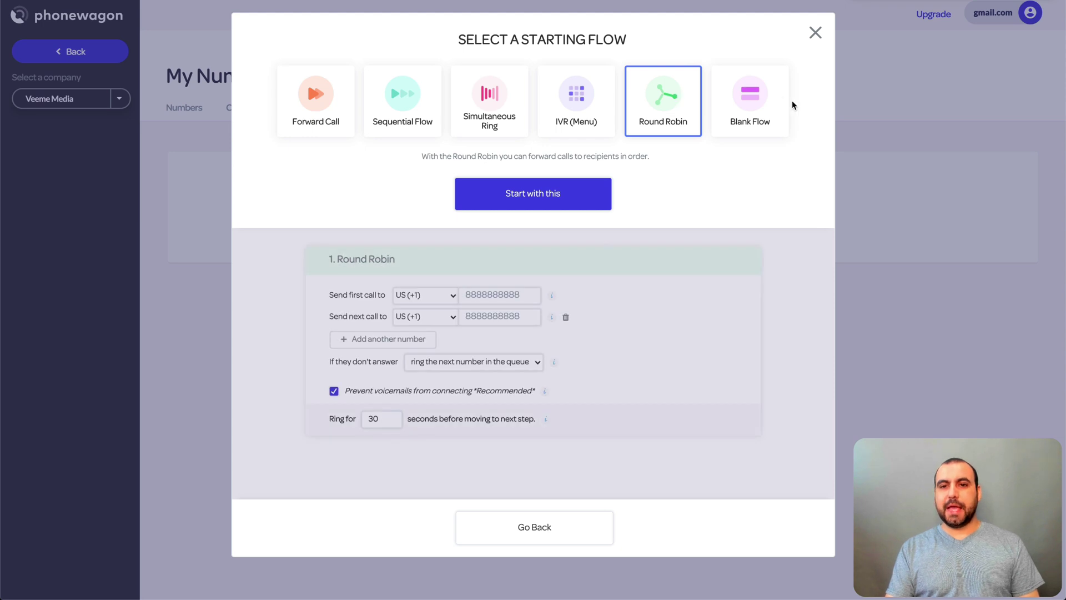
{"action": "left_click", "coordinate": [762, 93]}
Start the call flow from the Forward Call template, adding a Greeting Message as step 2 and an unassigned step 3
{"action": "left_click", "coordinate": [307, 109]}
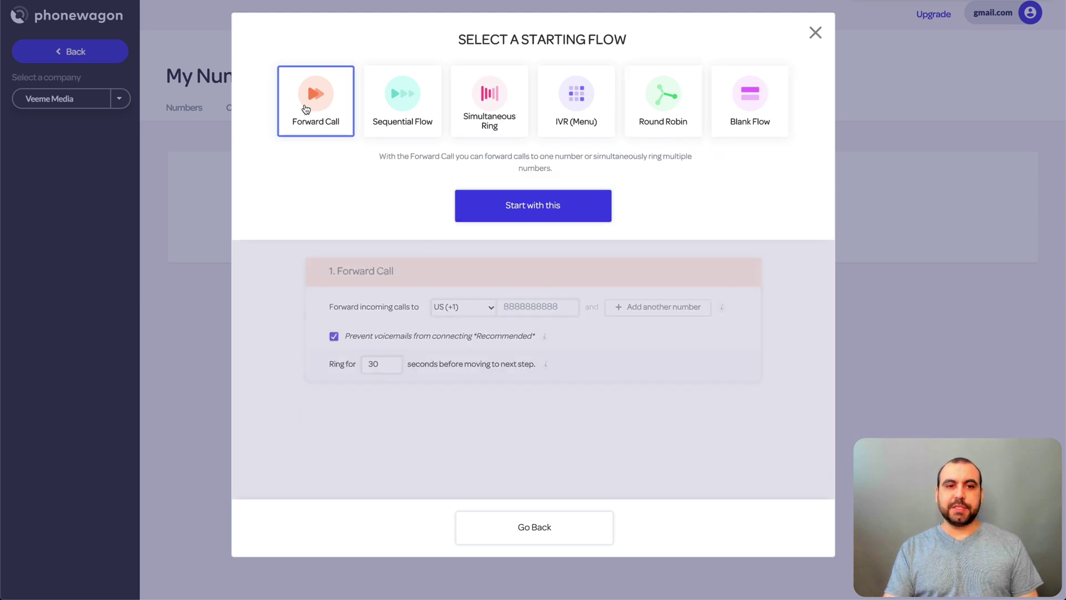
{"action": "left_click", "coordinate": [538, 204]}
{"action": "mouse_move", "coordinate": [597, 316]}
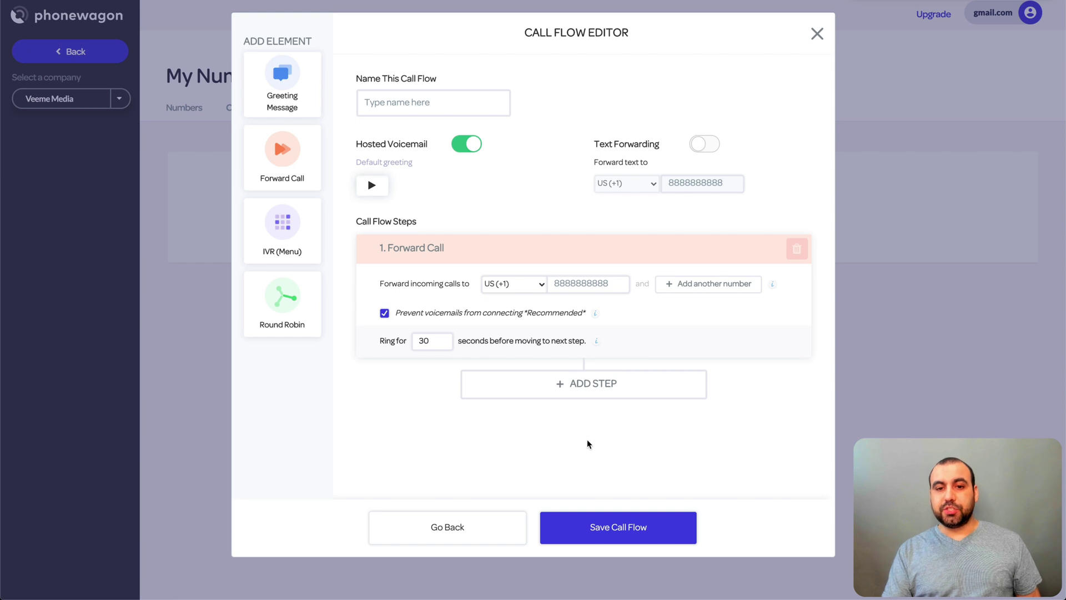
{"action": "left_click", "coordinate": [578, 384]}
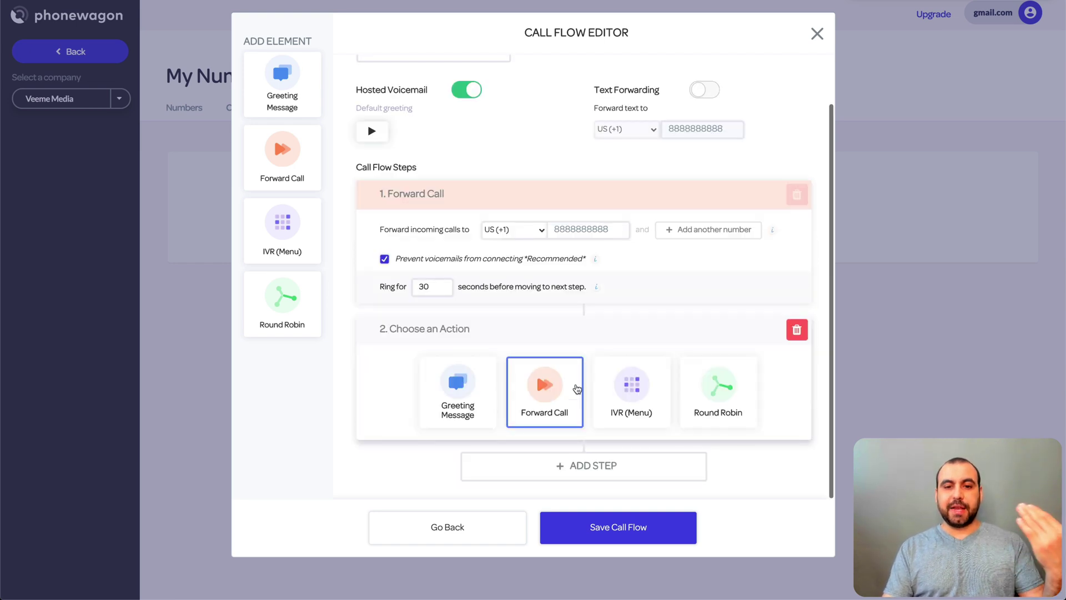
{"action": "left_click", "coordinate": [491, 394]}
{"action": "scroll", "coordinate": [595, 435], "scroll_direction": "down", "scroll_amount": 1}
{"action": "left_click", "coordinate": [593, 467]}
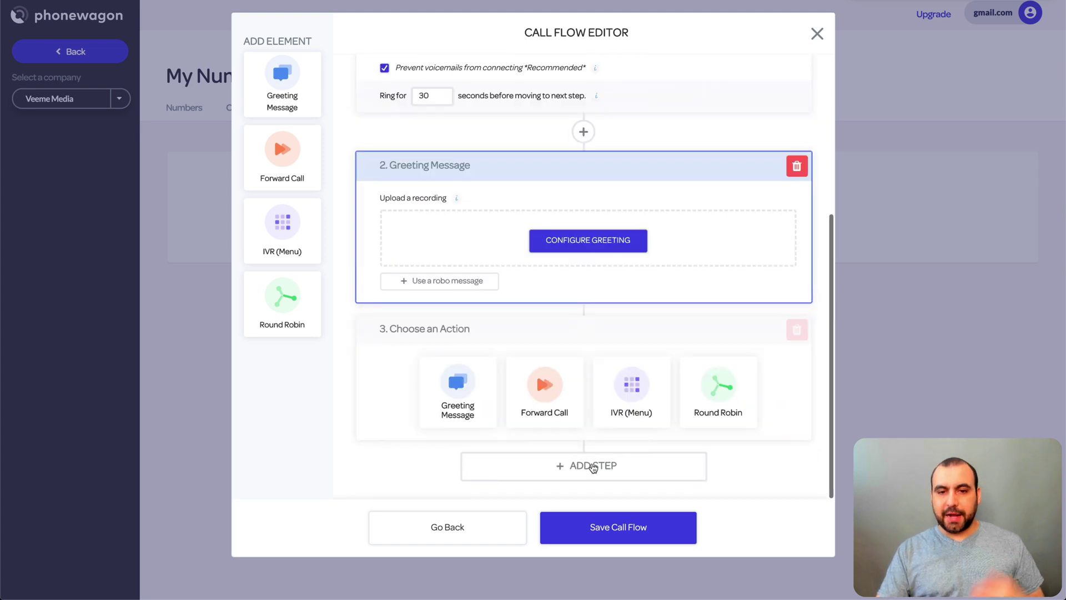
Check the first step's forwarding number field, and make the third step a Greeting Message
{"action": "scroll", "coordinate": [593, 466], "scroll_direction": "up", "scroll_amount": 5}
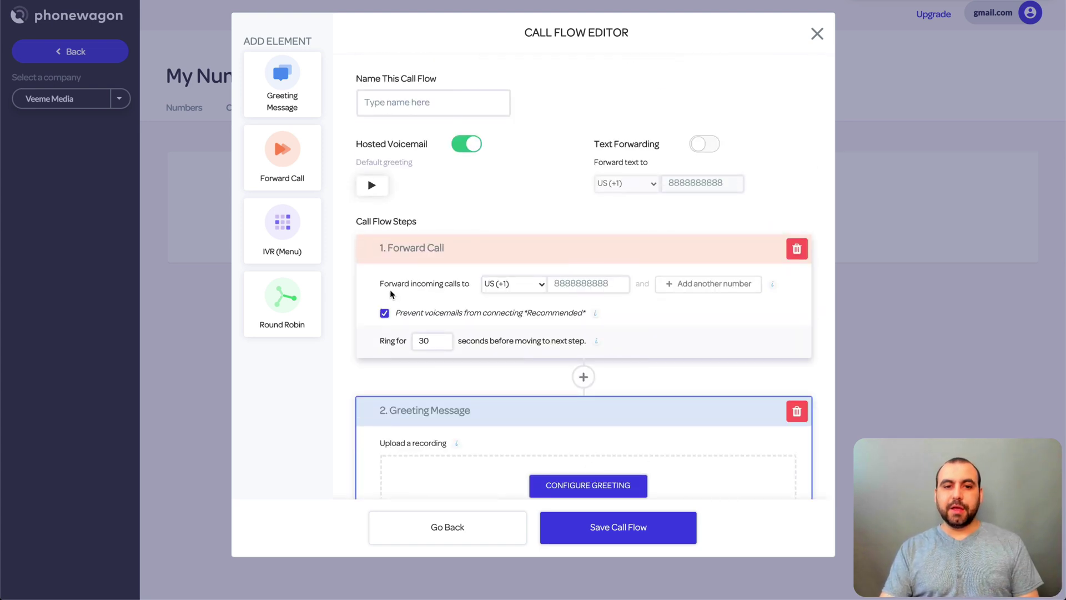
{"action": "left_click_drag", "start_coordinate": [382, 284], "coordinate": [498, 285]}
{"action": "left_click", "coordinate": [587, 284]}
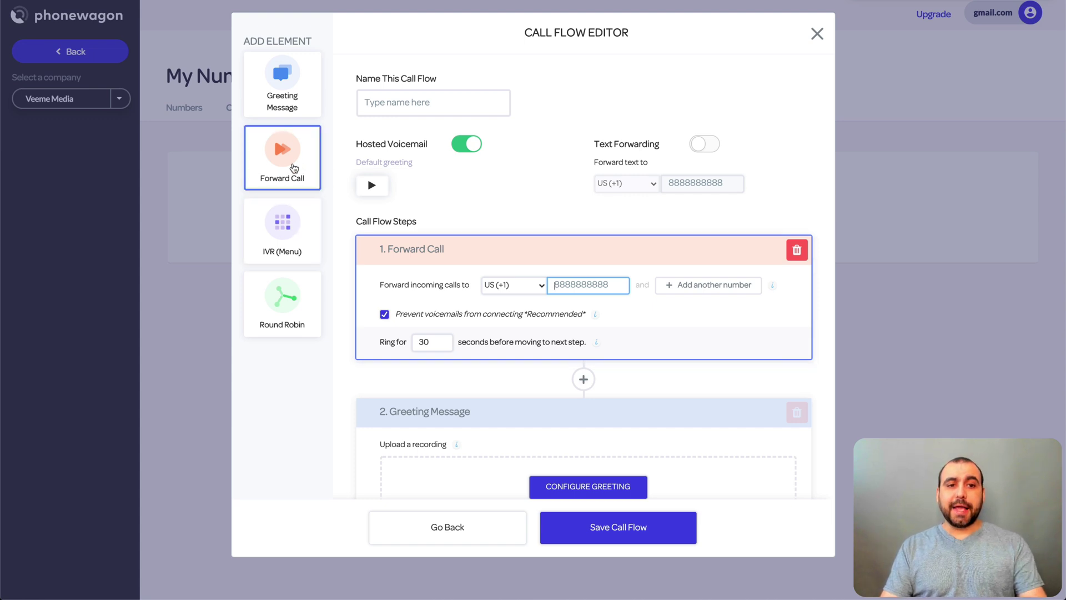
{"action": "left_click", "coordinate": [282, 83]}
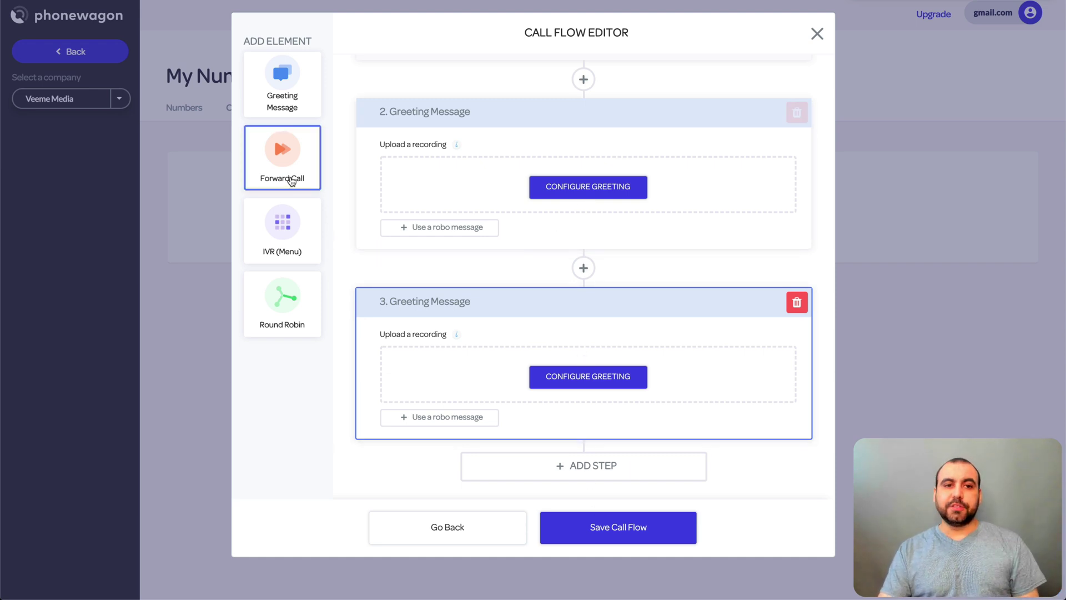
Add an IVR (Menu) as step 4 and go through the keypress and forwarding number fields of its two menu options
{"action": "left_click", "coordinate": [296, 225]}
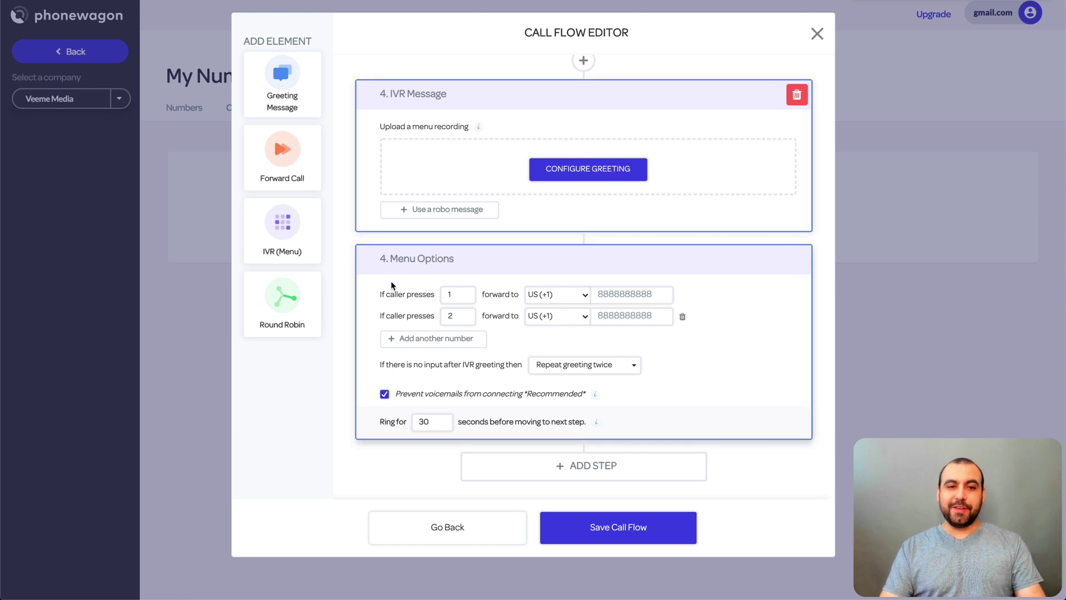
{"action": "mouse_move", "coordinate": [379, 297]}
{"action": "left_mouse_down"}
{"action": "mouse_move", "coordinate": [426, 294]}
{"action": "mouse_move", "coordinate": [394, 290]}
{"action": "left_mouse_up"}
{"action": "left_click", "coordinate": [451, 294]}
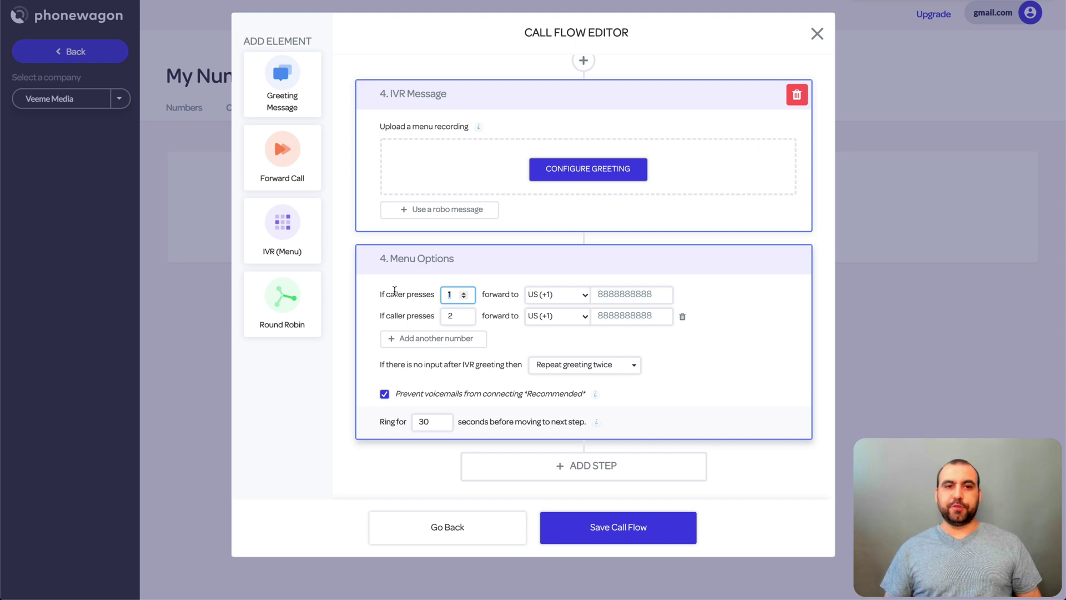
{"action": "left_click", "coordinate": [452, 295]}
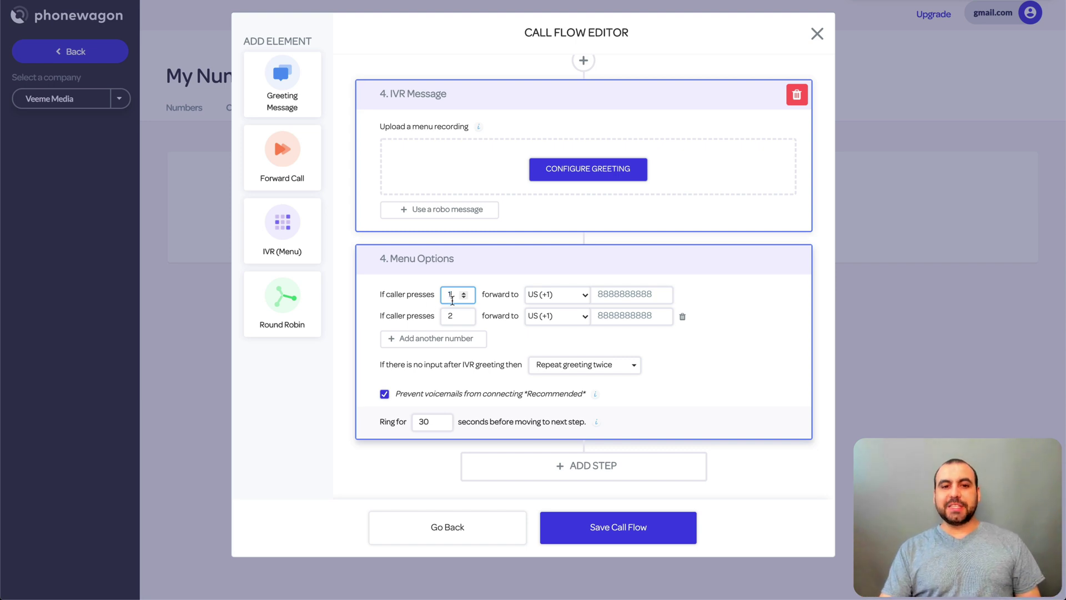
{"action": "left_click", "coordinate": [632, 294]}
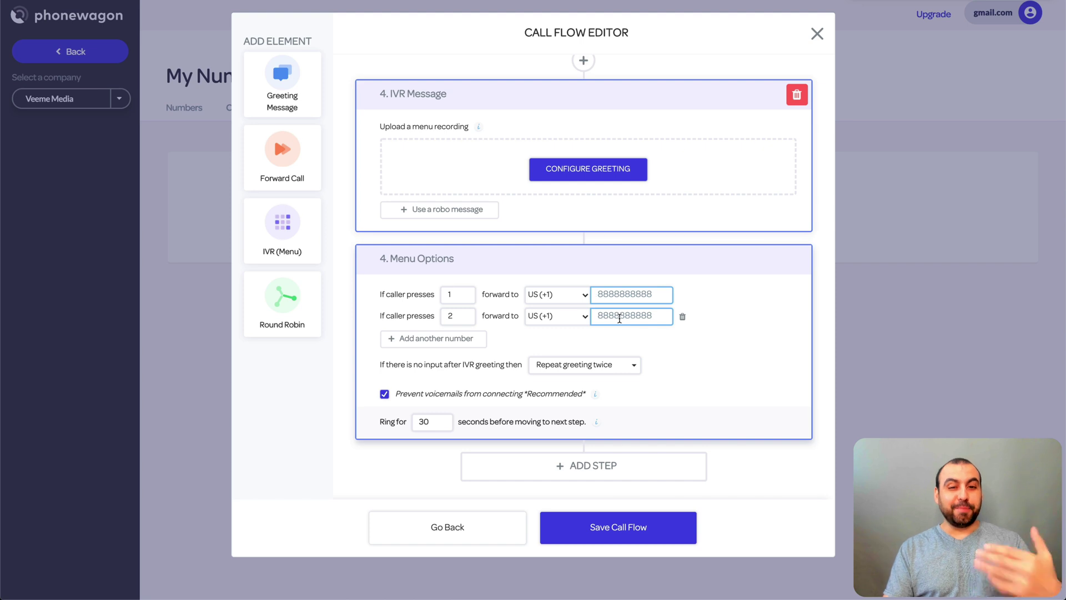
{"action": "left_click", "coordinate": [620, 319]}
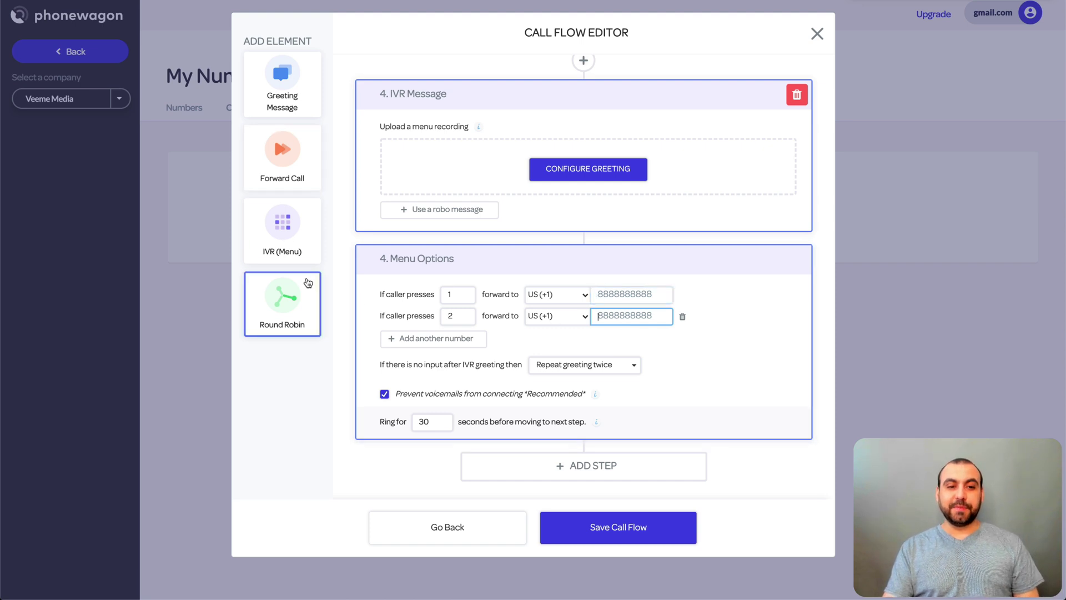
Add two Round Robin elements to the call flow as steps 5 and 6
{"action": "left_click", "coordinate": [309, 276]}
{"action": "left_click", "coordinate": [261, 314]}
{"action": "scroll", "coordinate": [563, 300], "scroll_direction": "up", "scroll_amount": 15}
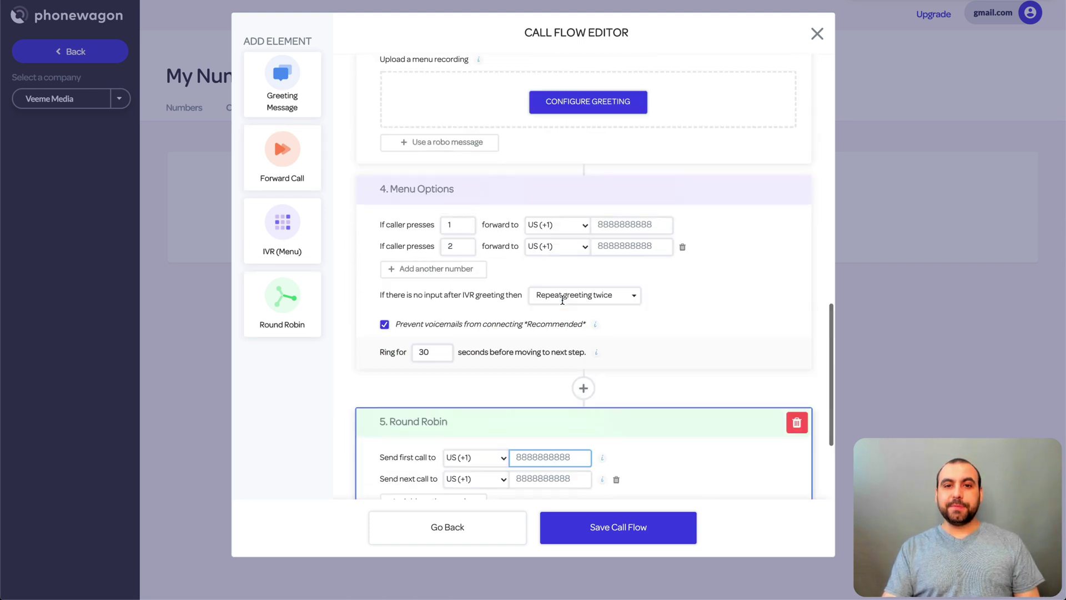
{"action": "left_click", "coordinate": [282, 297]}
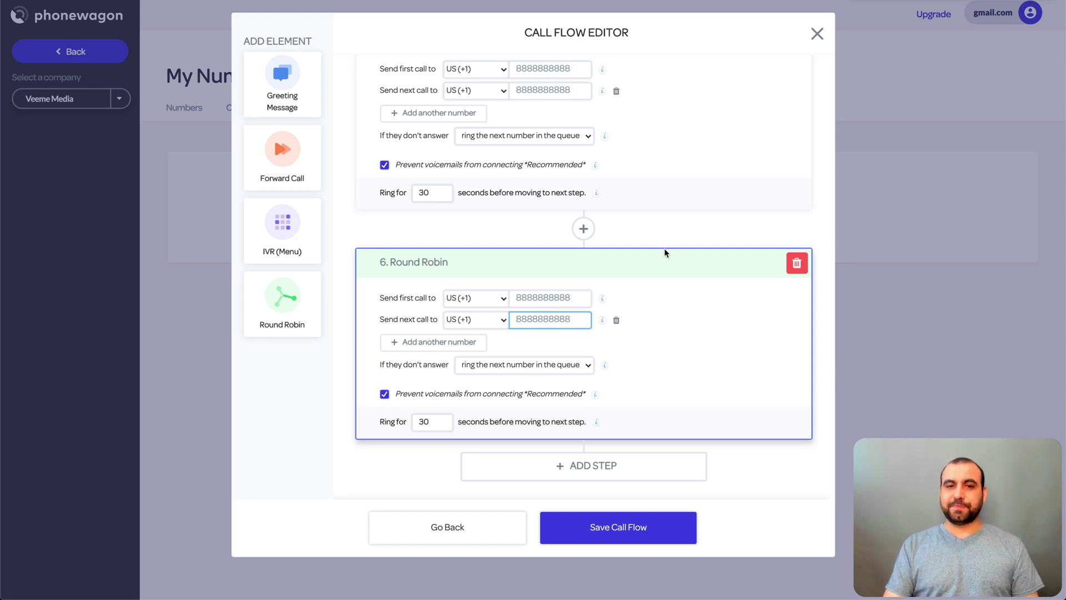
Leave the call flow editor without saving, and return to the main Call Flows page
{"action": "left_click", "coordinate": [817, 34]}
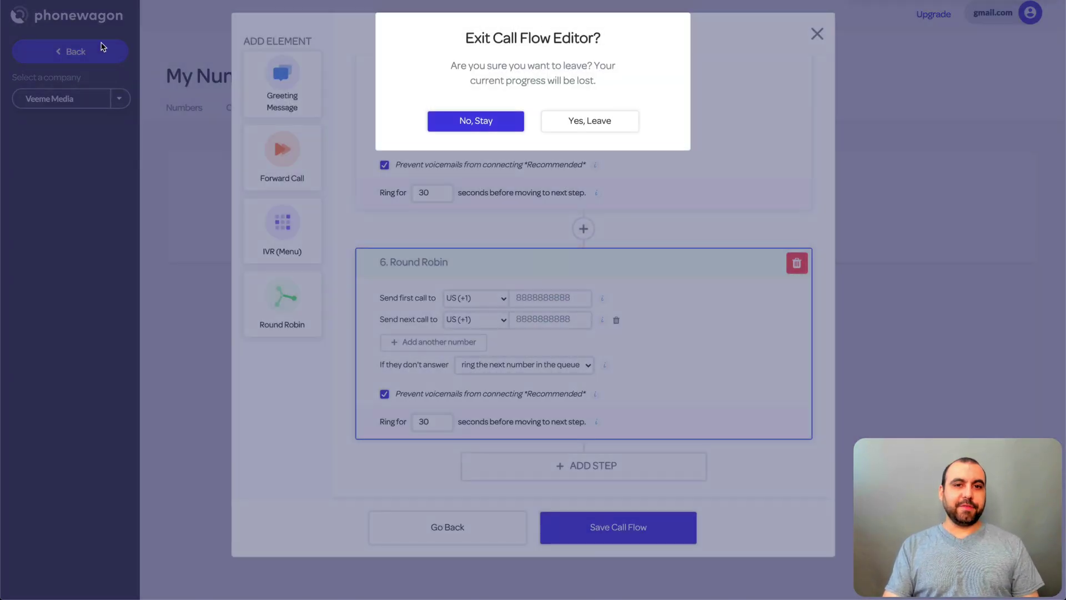
{"action": "left_click", "coordinate": [594, 129]}
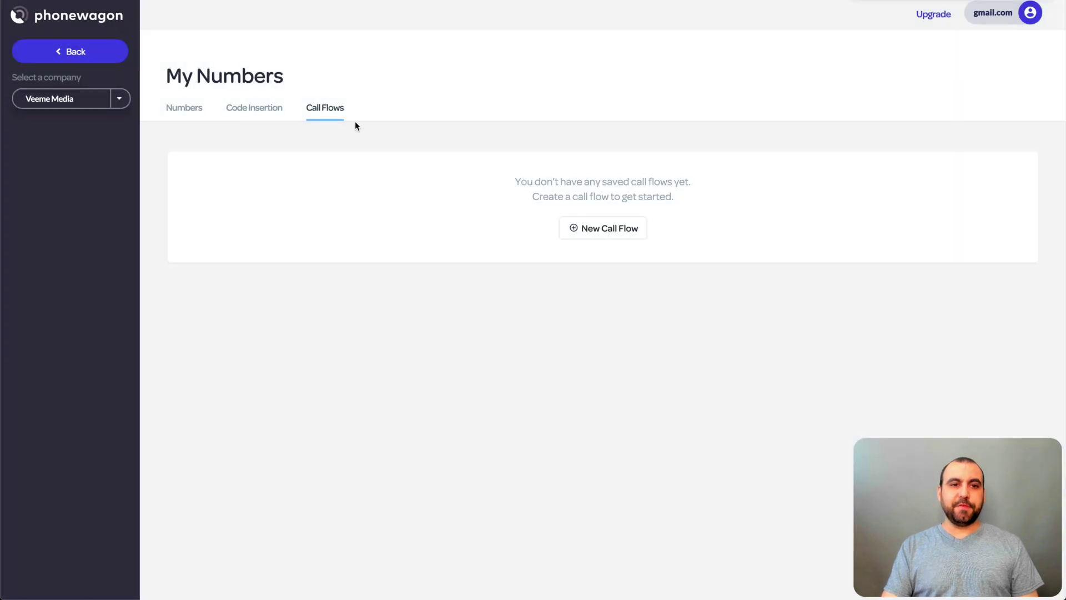
{"action": "left_click", "coordinate": [87, 57]}
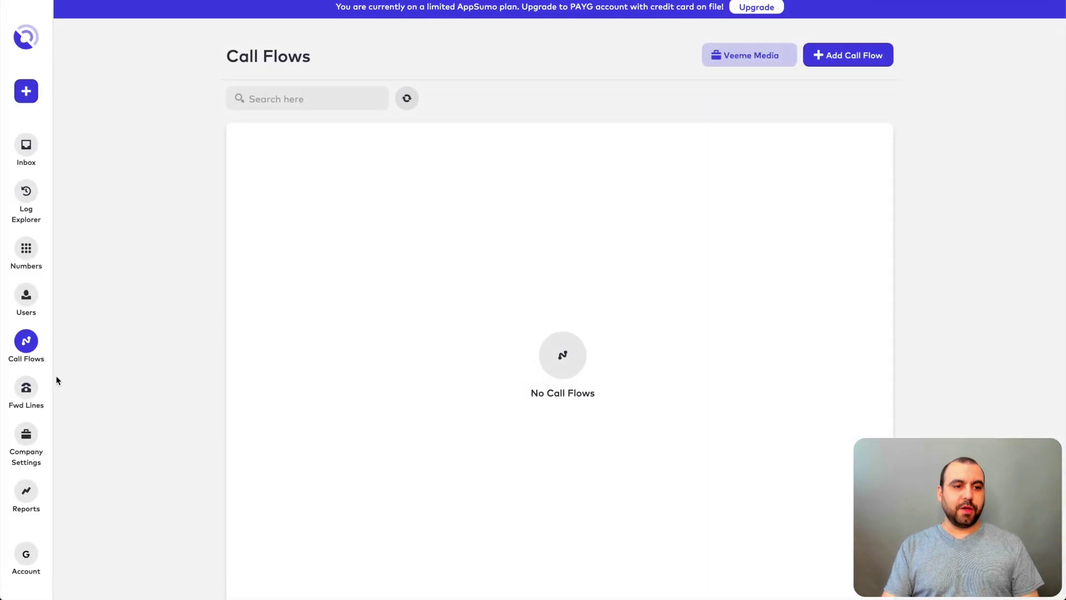
Look over the forwarding lines and the list of companies in the company settings
{"action": "left_click", "coordinate": [27, 389]}
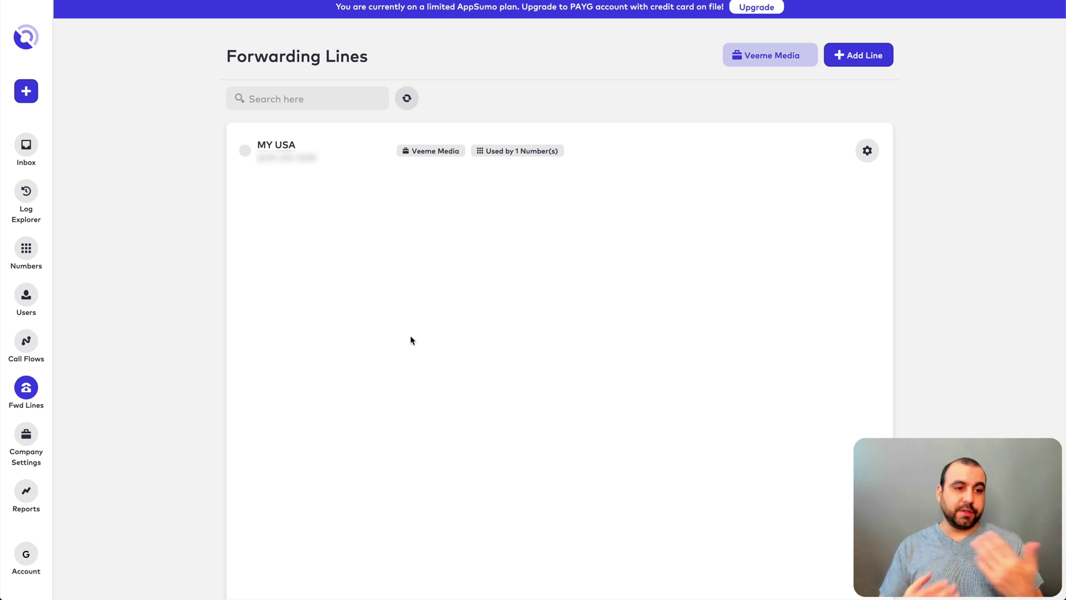
{"action": "left_click", "coordinate": [27, 441]}
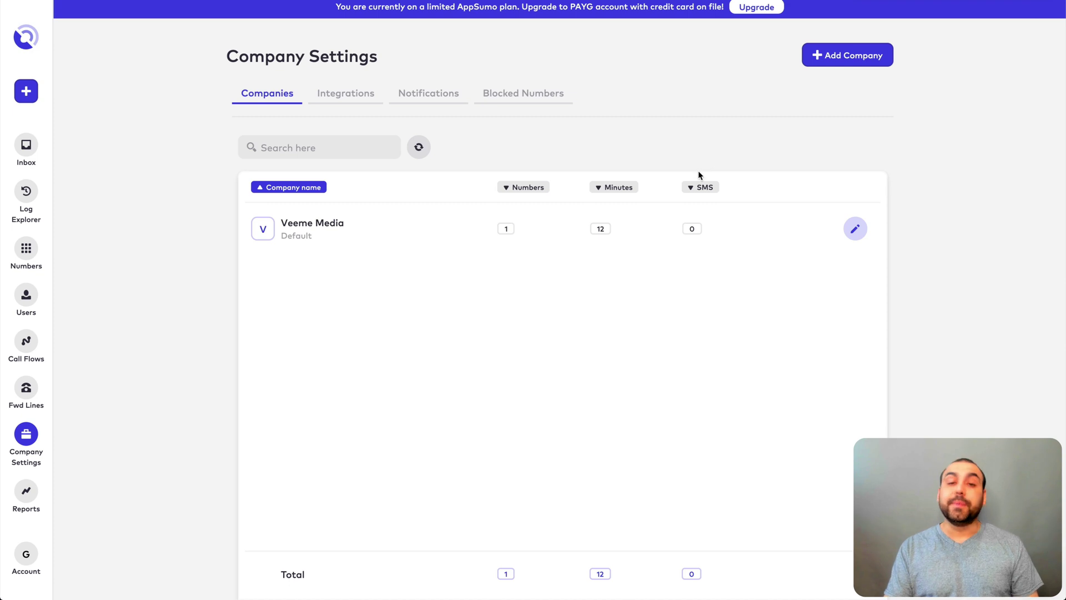
Bring up the Call Details report and examine the USA 800 campaign's calls for the last 30 days
{"action": "left_click", "coordinate": [26, 493]}
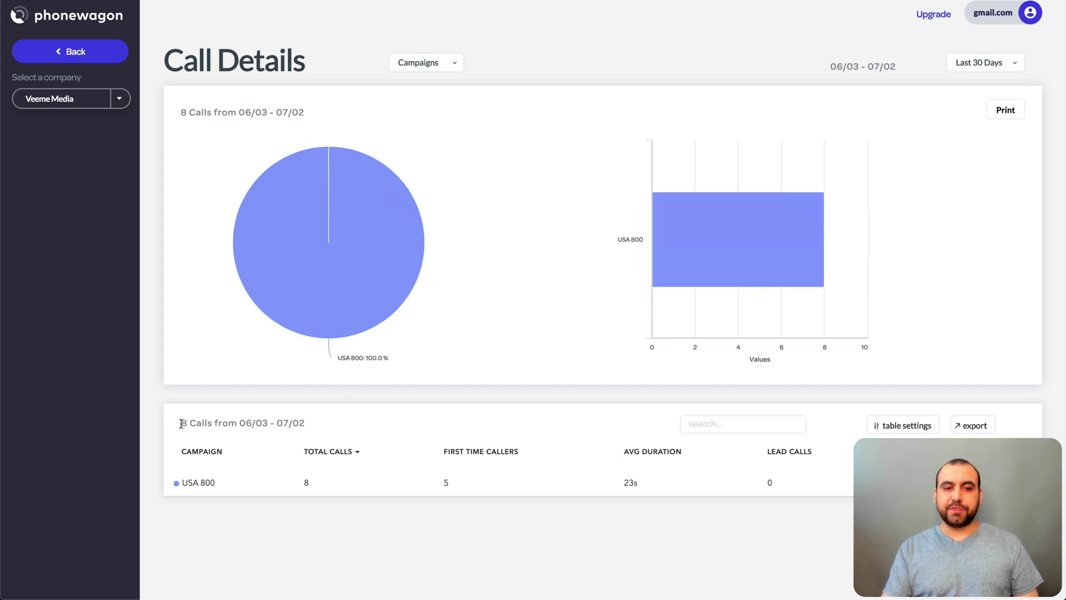
{"action": "left_click_drag", "start_coordinate": [181, 424], "coordinate": [309, 422]}
{"action": "left_click", "coordinate": [355, 428]}
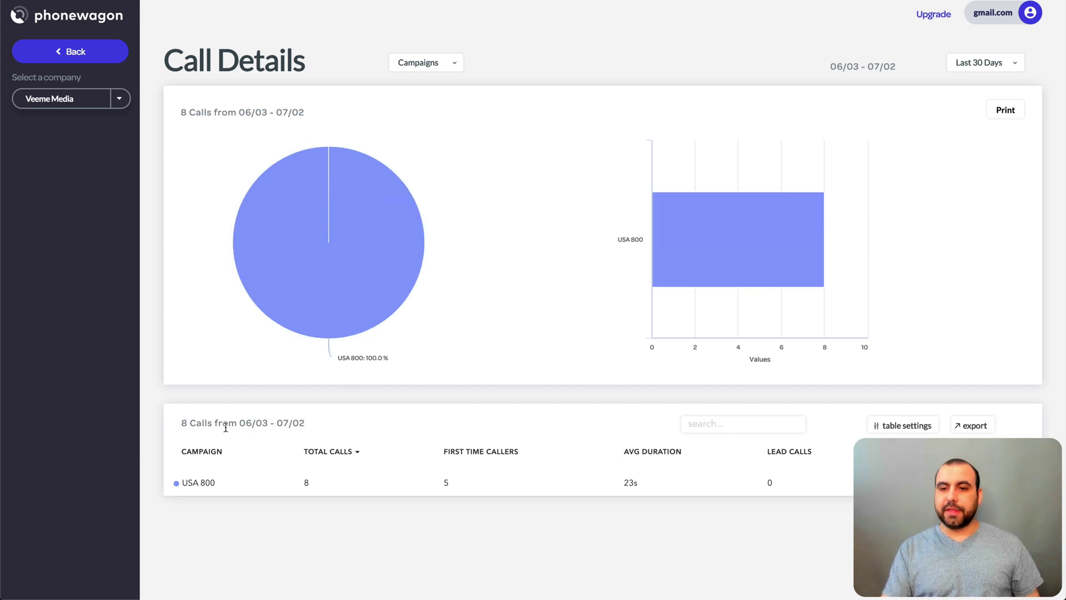
{"action": "left_click_drag", "start_coordinate": [181, 482], "coordinate": [250, 486]}
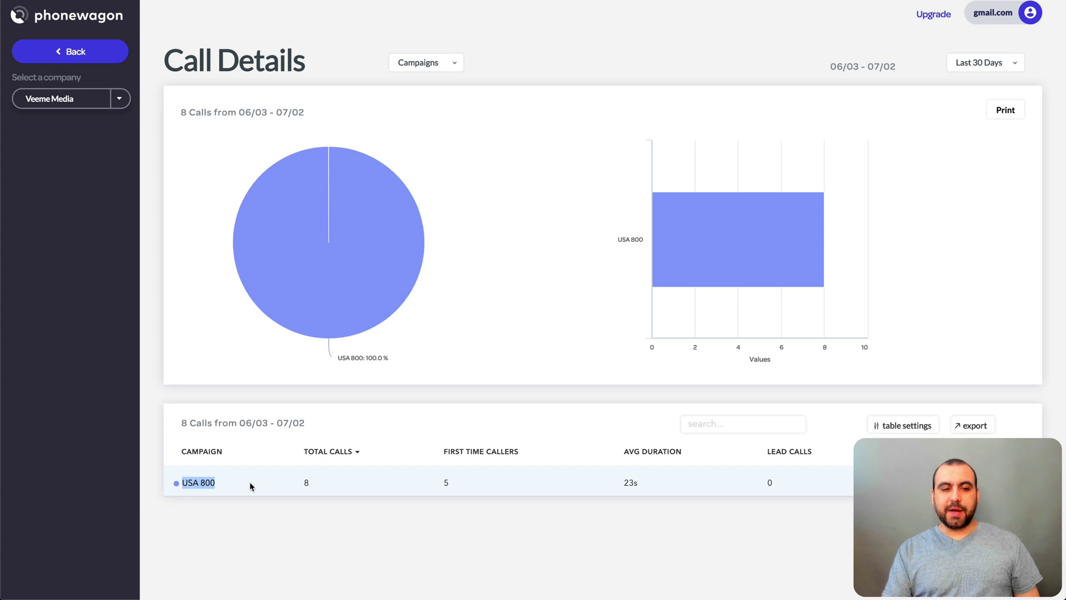
{"action": "left_click", "coordinate": [297, 486]}
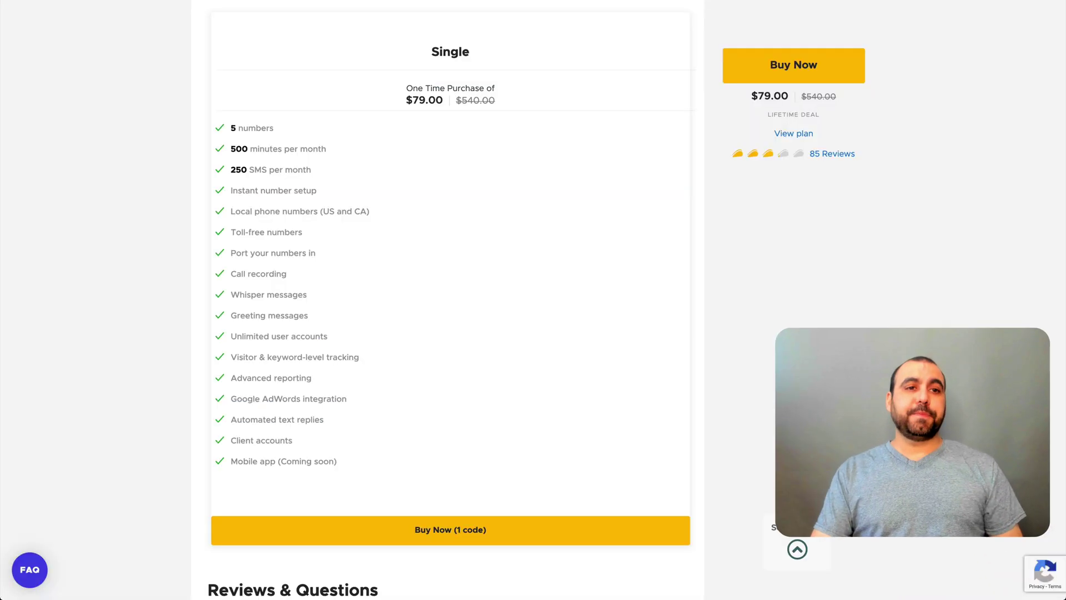
Return to the start of PhoneWagon's AppSumo deal page and check the lifetime deal price
{"action": "scroll", "coordinate": [558, 251], "scroll_direction": "up", "scroll_amount": 20}
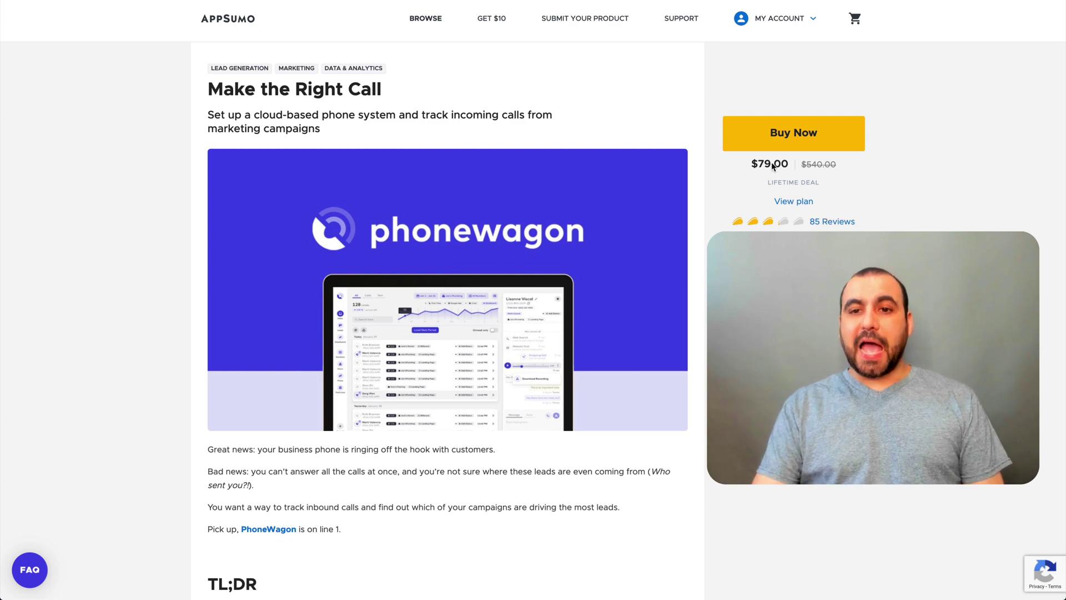
{"action": "left_click_drag", "start_coordinate": [758, 162], "coordinate": [816, 163]}
{"action": "left_click", "coordinate": [821, 250]}
View the Single plan's details and examine its monthly minutes and SMS allowances
{"action": "scroll", "coordinate": [820, 250], "scroll_direction": "down", "scroll_amount": 1}
{"action": "scroll", "coordinate": [821, 250], "scroll_direction": "down", "scroll_amount": 20}
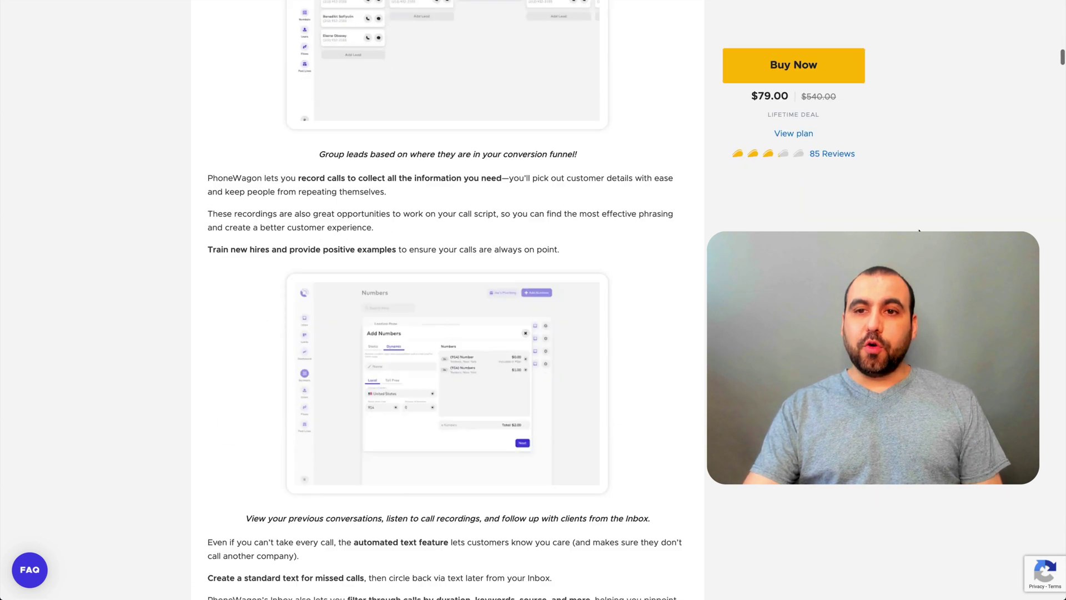
{"action": "left_click", "coordinate": [809, 134]}
{"action": "scroll", "coordinate": [815, 244], "scroll_direction": "down", "scroll_amount": 4}
{"action": "scroll", "coordinate": [221, 233], "scroll_direction": "down", "scroll_amount": 1}
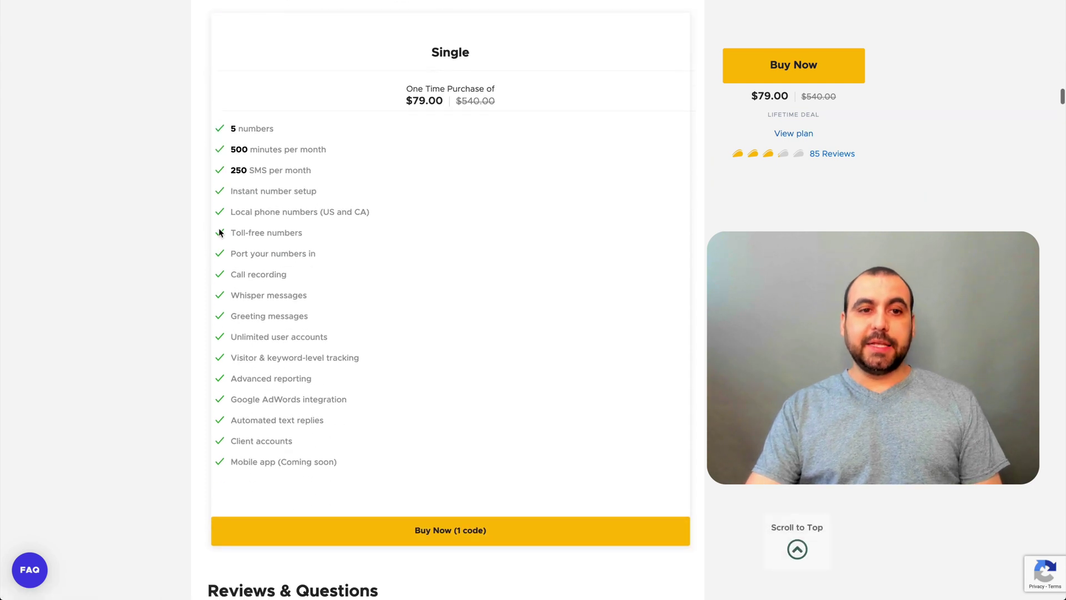
{"action": "left_click_drag", "start_coordinate": [231, 147], "coordinate": [352, 162]}
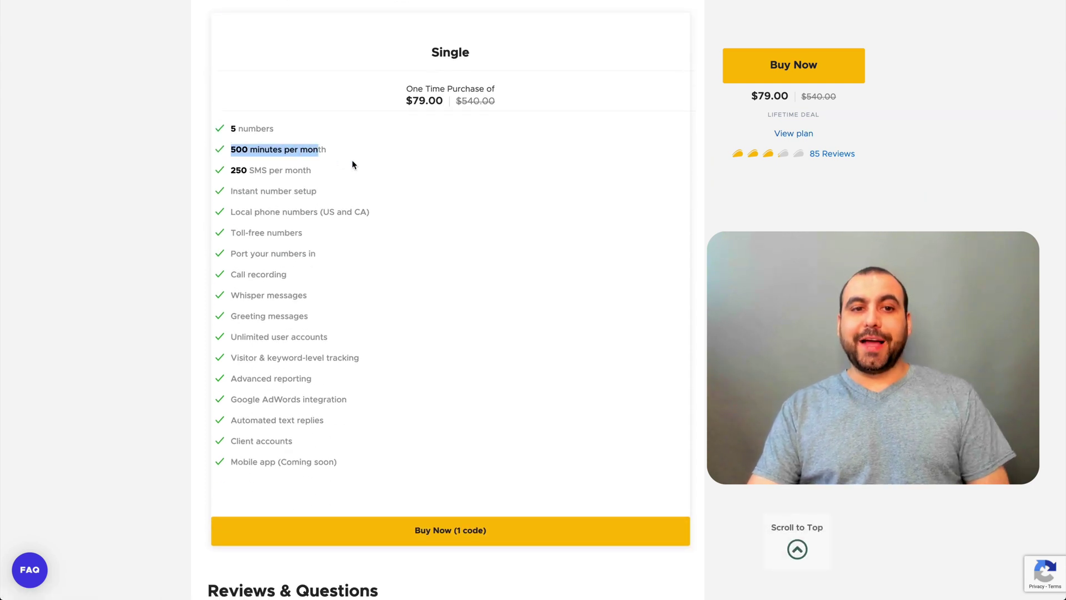
{"action": "left_click", "coordinate": [356, 163]}
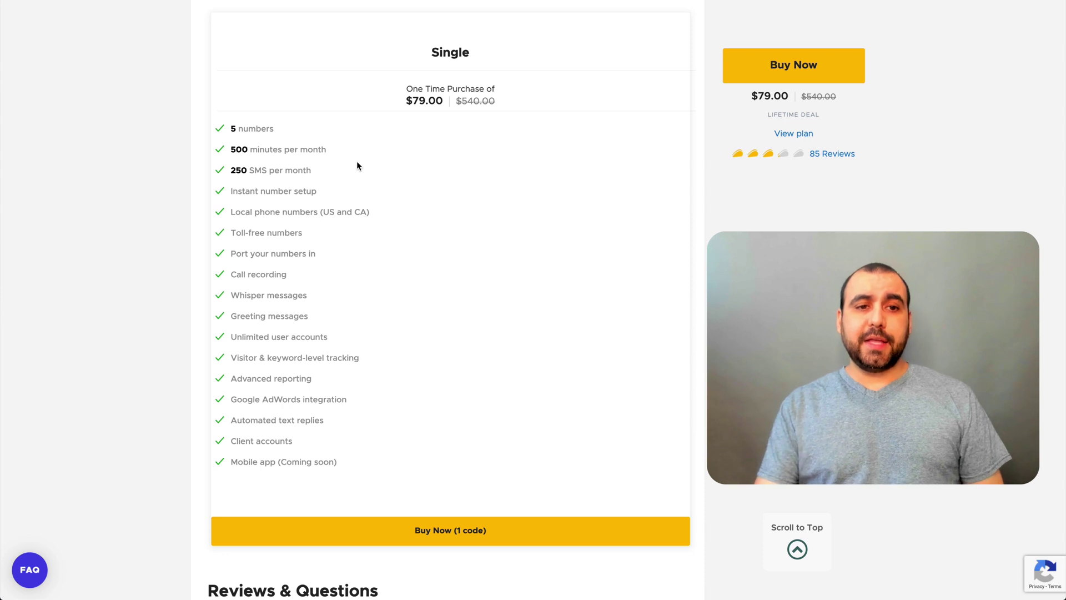
{"action": "left_click_drag", "start_coordinate": [246, 170], "coordinate": [249, 170]}
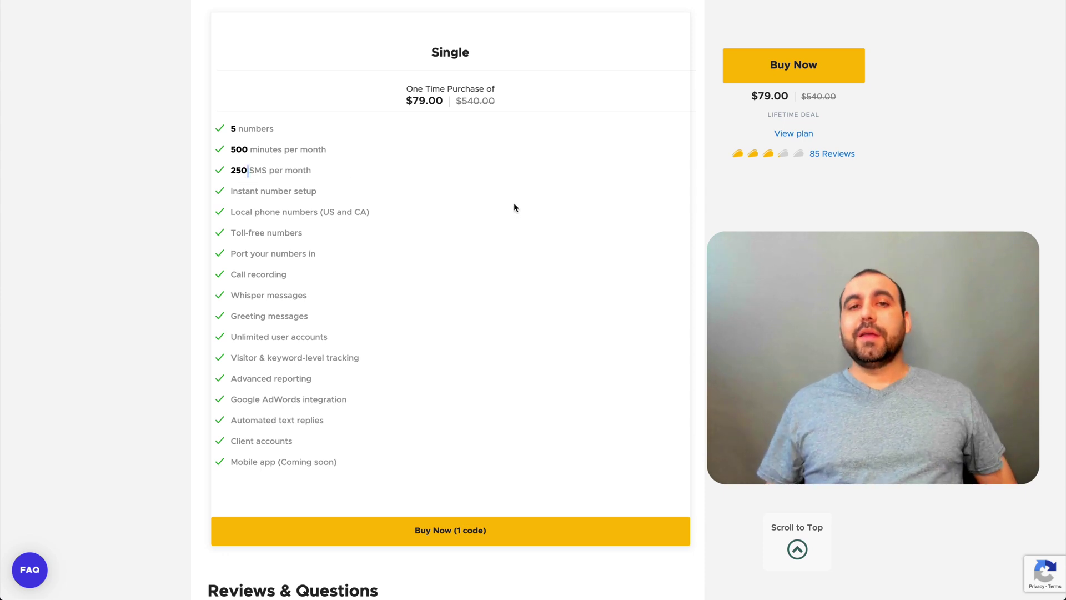